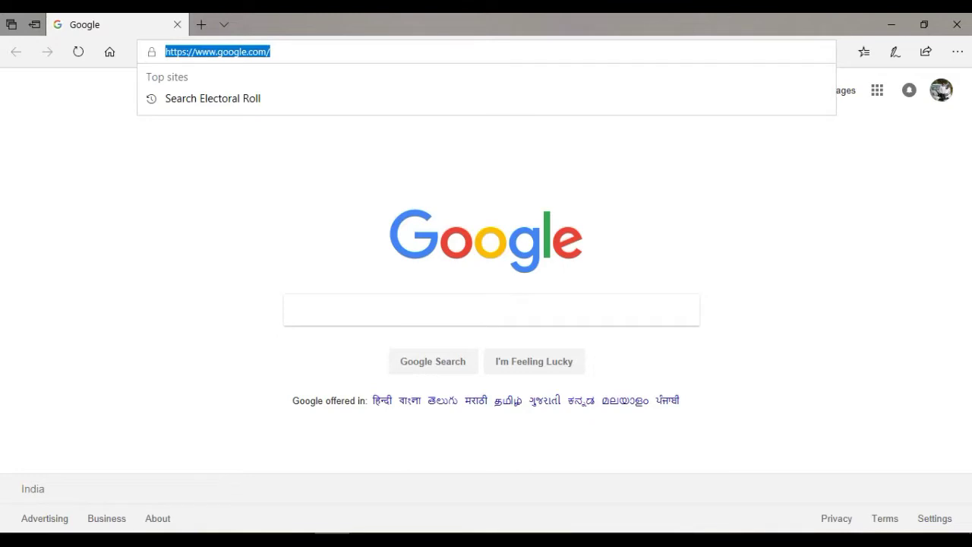
{"action": "type", "text": "ww"}
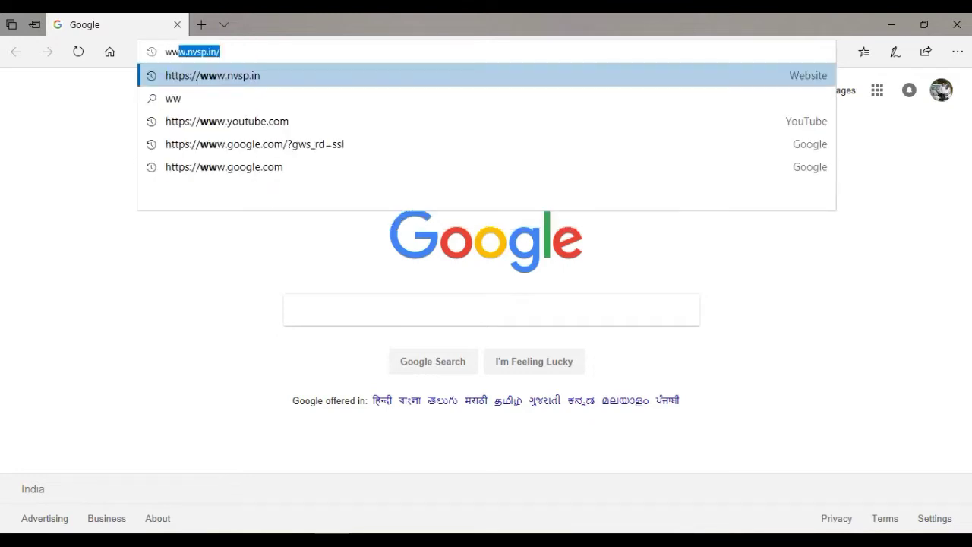
{"action": "type", "text": "w.nvsp.in"}
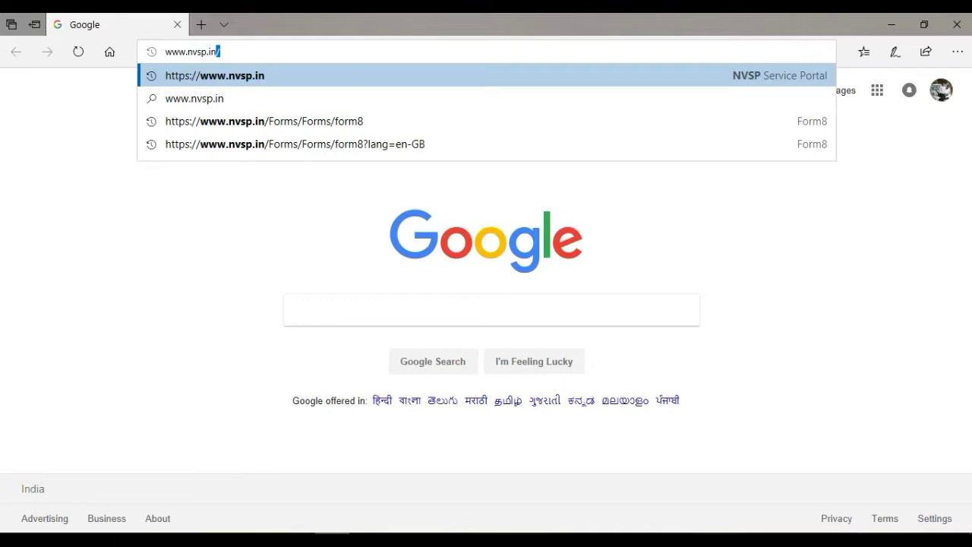
{"action": "key", "text": "Return"}
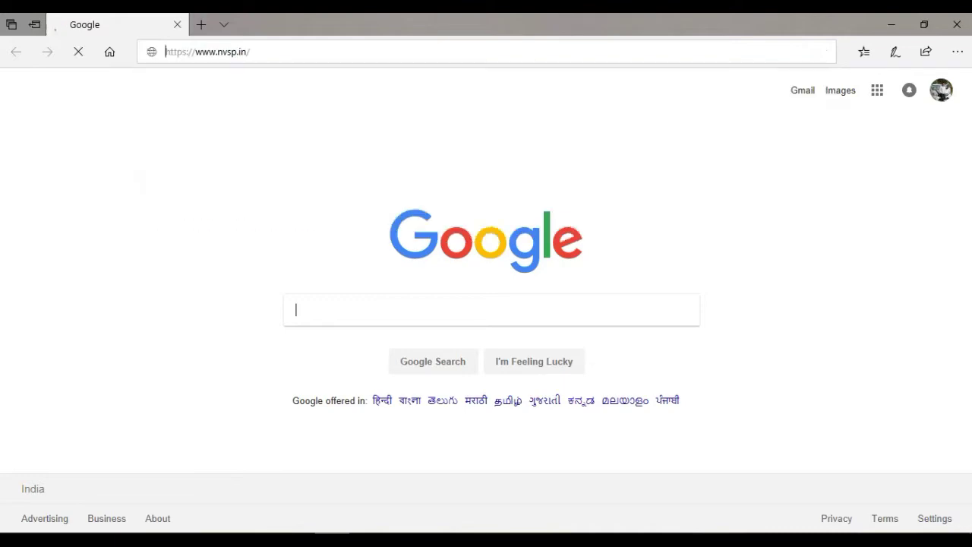
Browse the home page services, highlighting the Deletion, Correction and Transposition card titles
{"action": "scroll", "coordinate": [486, 303], "scroll_direction": "down", "scroll_amount": 4}
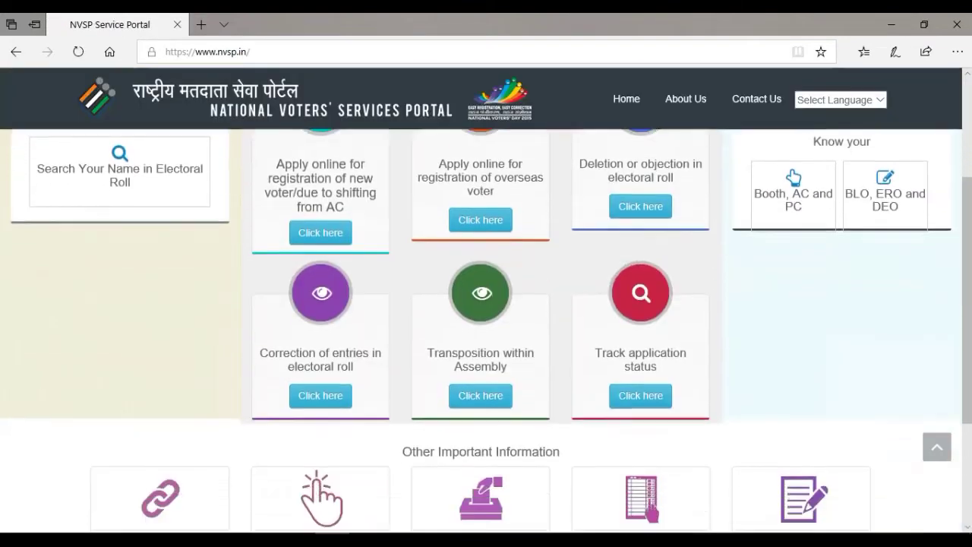
{"action": "scroll", "coordinate": [486, 304], "scroll_direction": "up", "scroll_amount": 3}
{"action": "scroll", "coordinate": [486, 304], "scroll_direction": "up", "scroll_amount": 1}
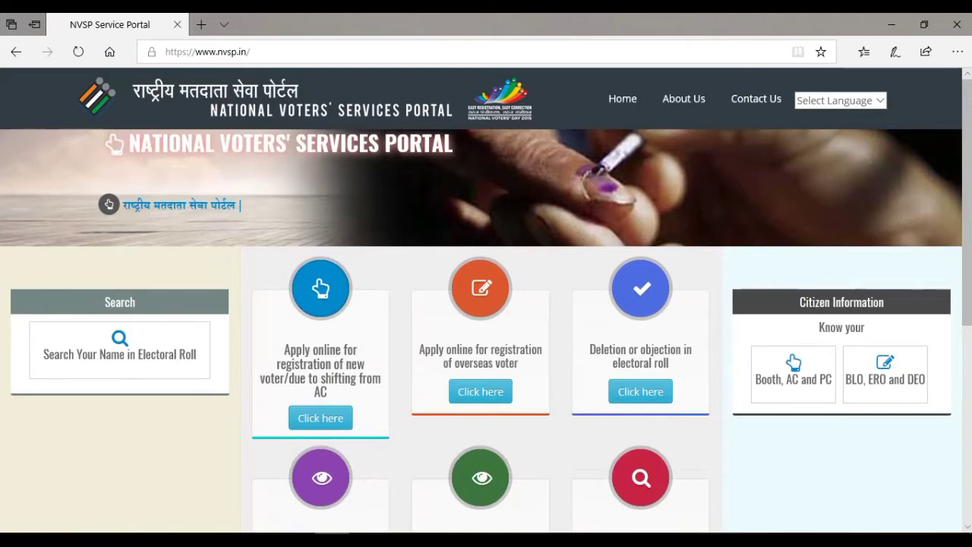
{"action": "scroll", "coordinate": [486, 326], "scroll_direction": "down", "scroll_amount": 1}
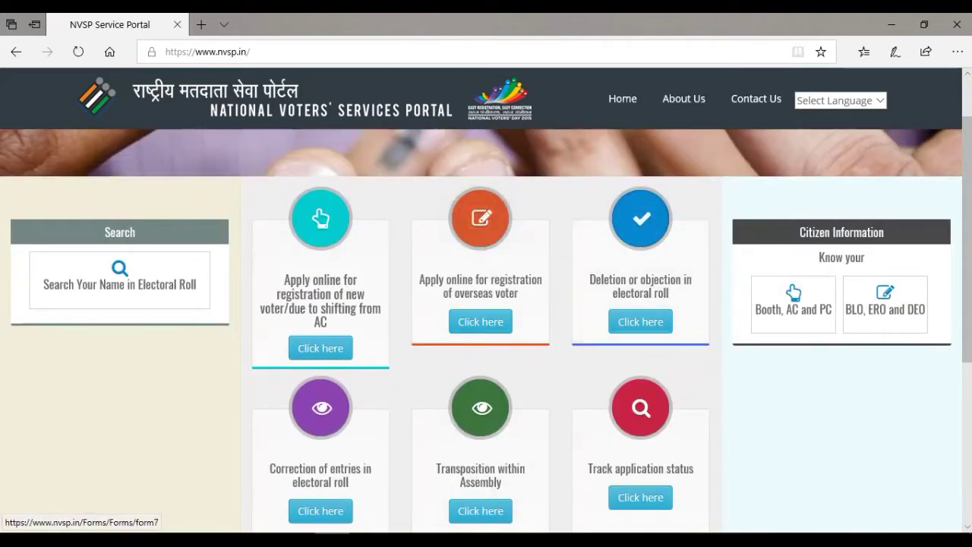
{"action": "left_click_drag", "start_coordinate": [590, 279], "coordinate": [668, 294]}
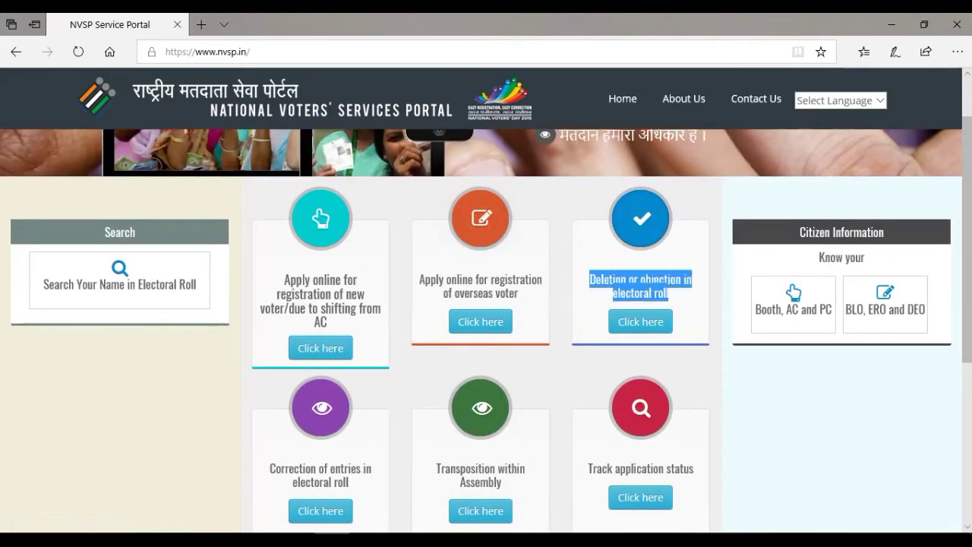
{"action": "scroll", "coordinate": [486, 326], "scroll_direction": "down", "scroll_amount": 2}
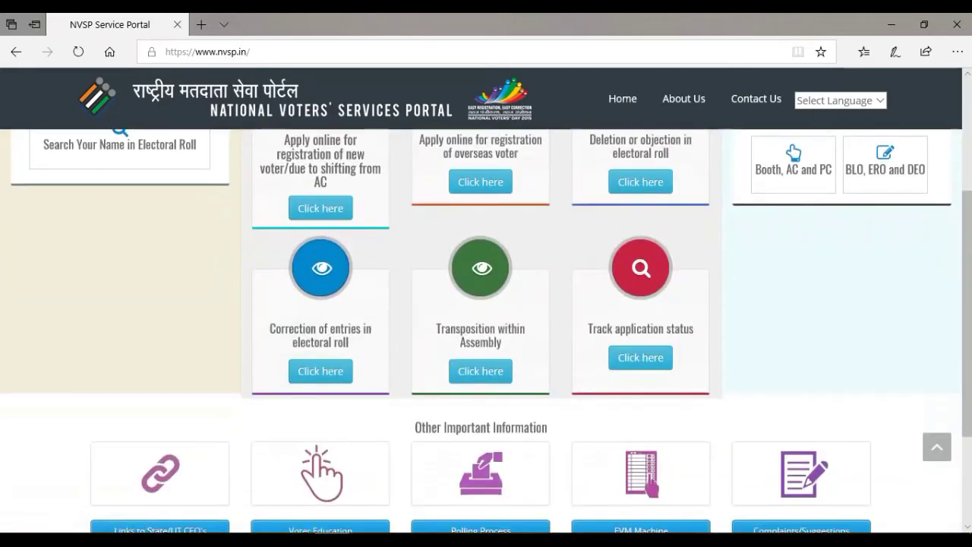
{"action": "left_click_drag", "start_coordinate": [270, 322], "coordinate": [370, 346]}
{"action": "left_click", "coordinate": [319, 334]}
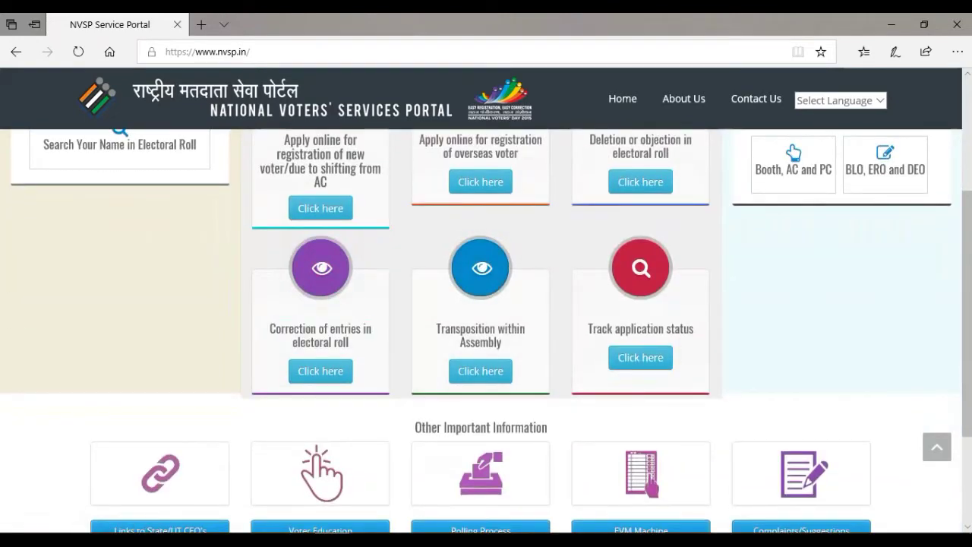
{"action": "left_click_drag", "start_coordinate": [436, 322], "coordinate": [501, 346]}
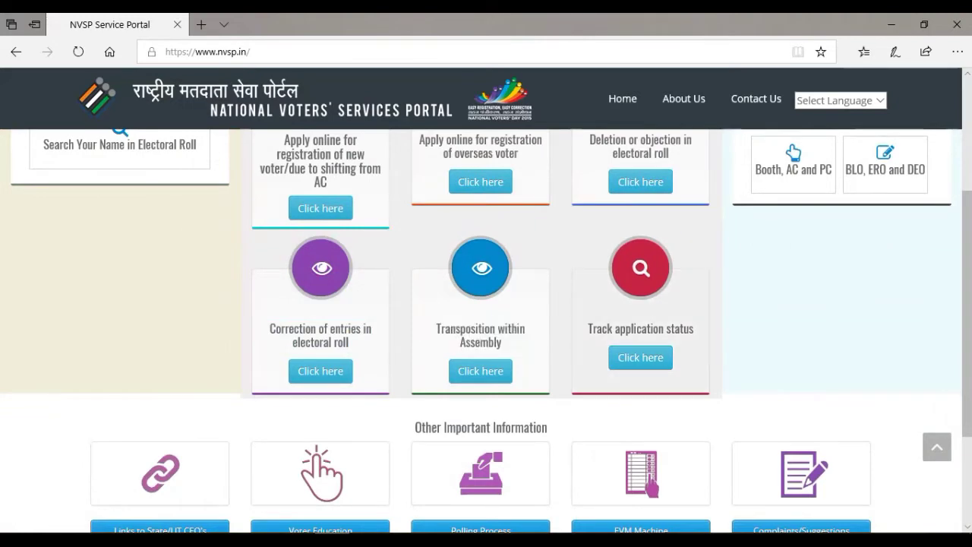
Open the 'Correction of entries in electoral roll' application form
{"action": "scroll", "coordinate": [485, 330], "scroll_direction": "down", "scroll_amount": 1}
{"action": "scroll", "coordinate": [485, 330], "scroll_direction": "up", "scroll_amount": 1}
{"action": "scroll", "coordinate": [486, 330], "scroll_direction": "up", "scroll_amount": 2}
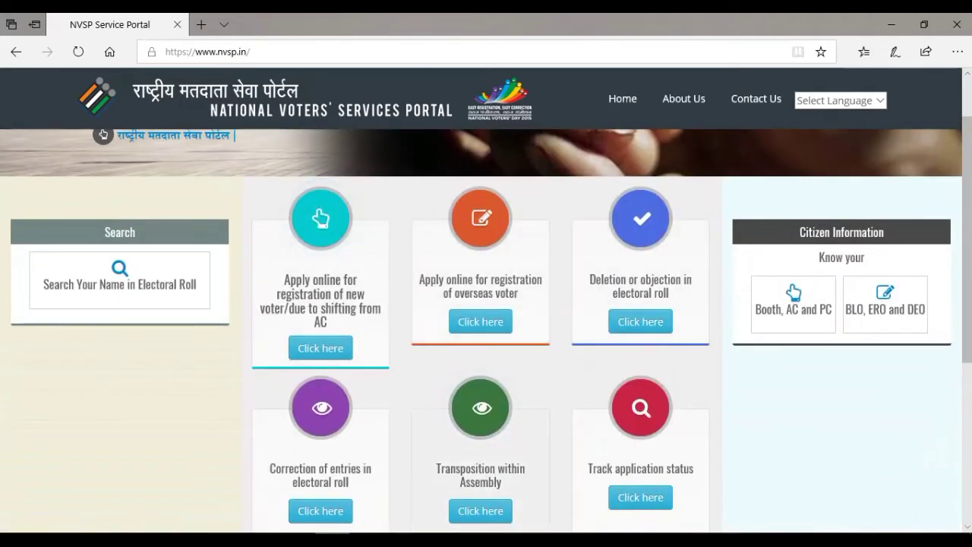
{"action": "scroll", "coordinate": [486, 330], "scroll_direction": "down", "scroll_amount": 3}
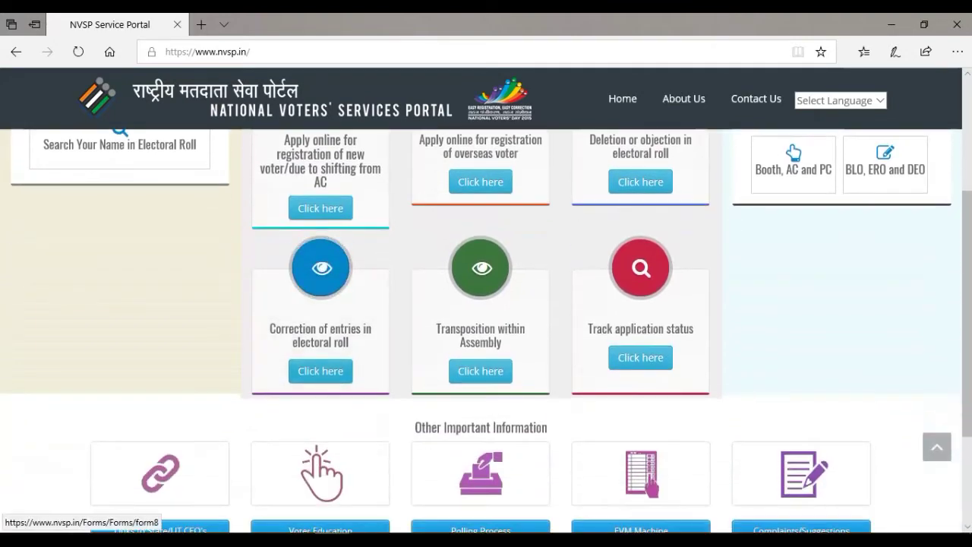
{"action": "left_click_drag", "start_coordinate": [269, 327], "coordinate": [349, 342]}
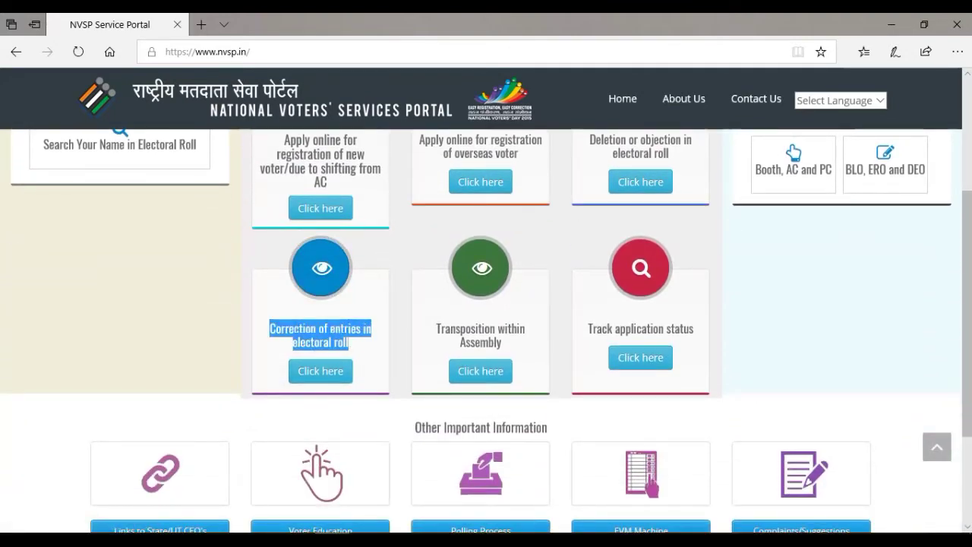
{"action": "left_click", "coordinate": [349, 342]}
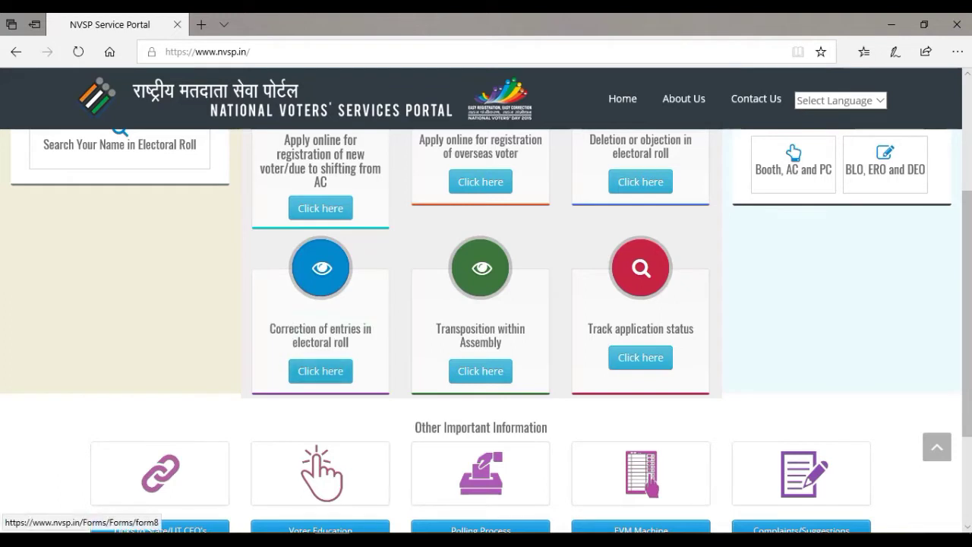
{"action": "left_click_drag", "start_coordinate": [270, 327], "coordinate": [350, 344]}
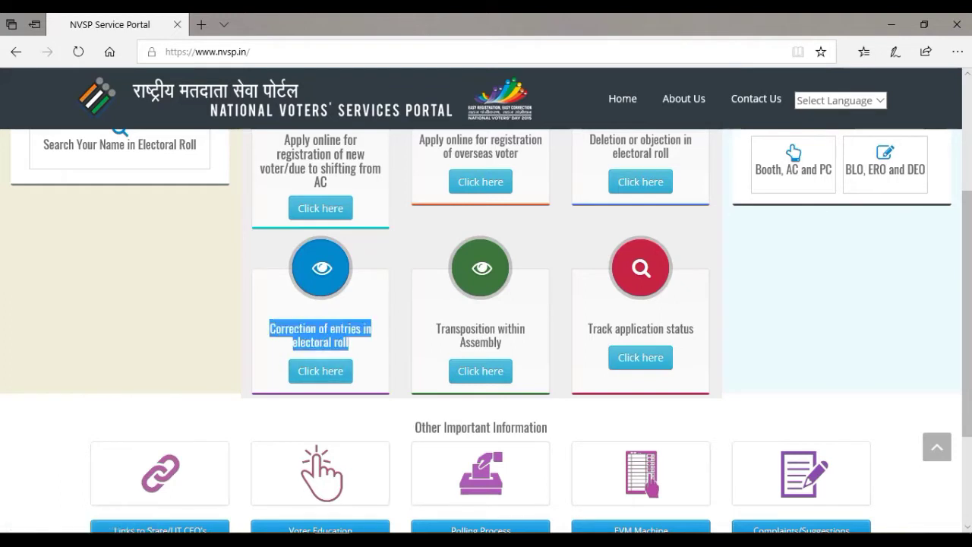
{"action": "left_click", "coordinate": [320, 371]}
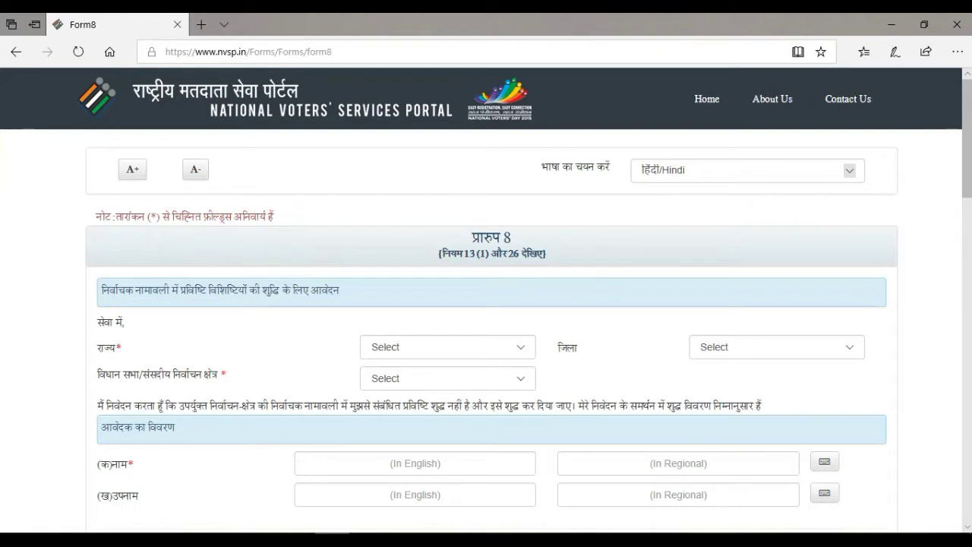
Switch the Form 8 page language from Hindi to English
{"action": "key", "text": "alt+Down"}
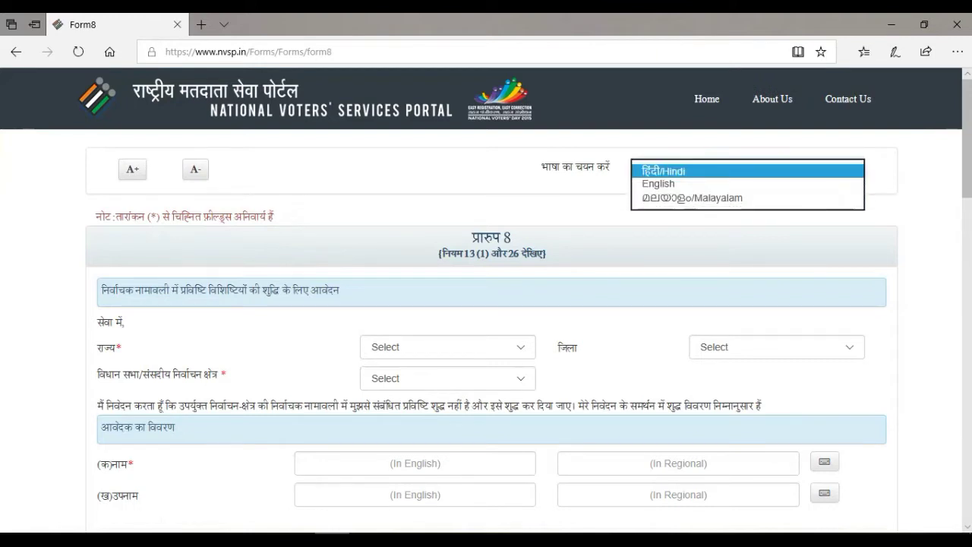
{"action": "left_click_drag", "start_coordinate": [541, 166], "coordinate": [609, 167]}
{"action": "key", "text": "alt+Down"}
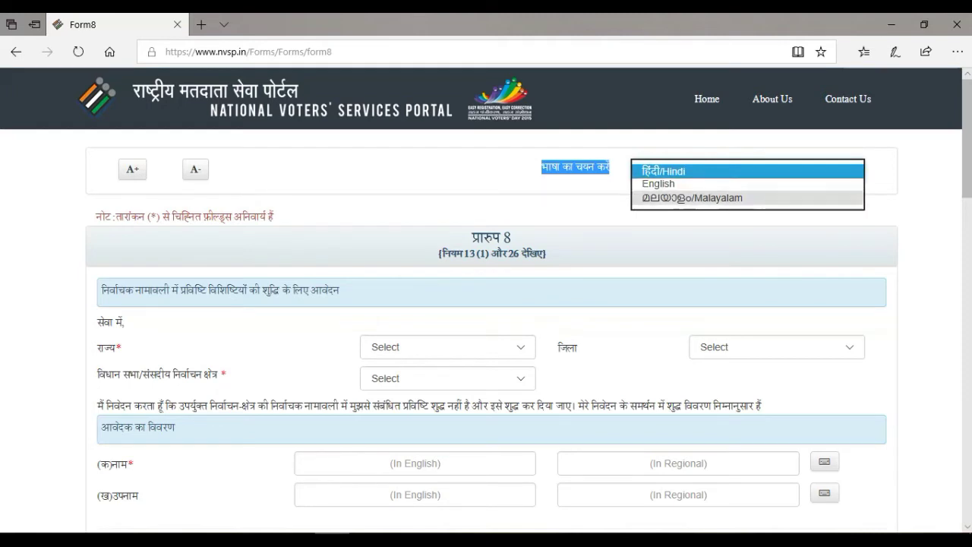
{"action": "key", "text": "Down"}
{"action": "key", "text": "Return"}
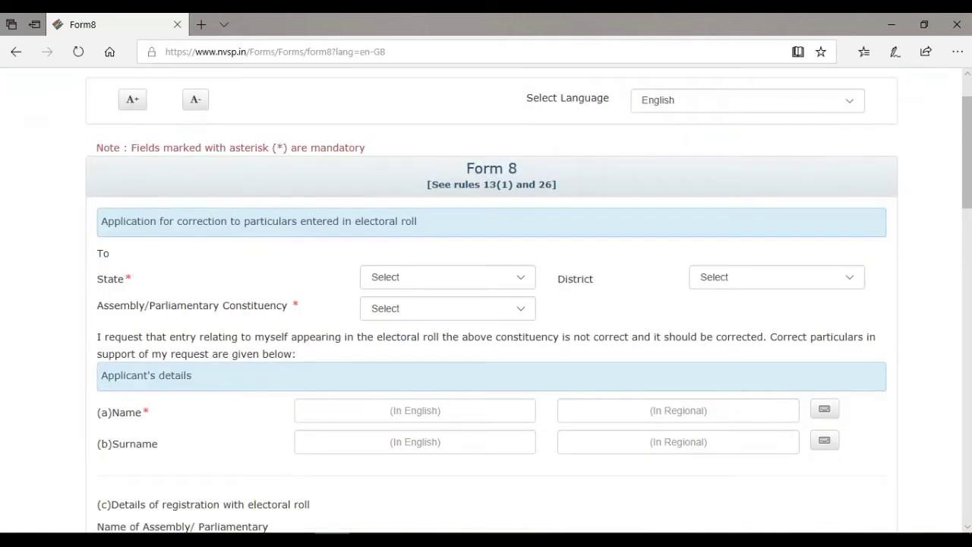
{"action": "scroll", "coordinate": [485, 303], "scroll_direction": "down", "scroll_amount": 1}
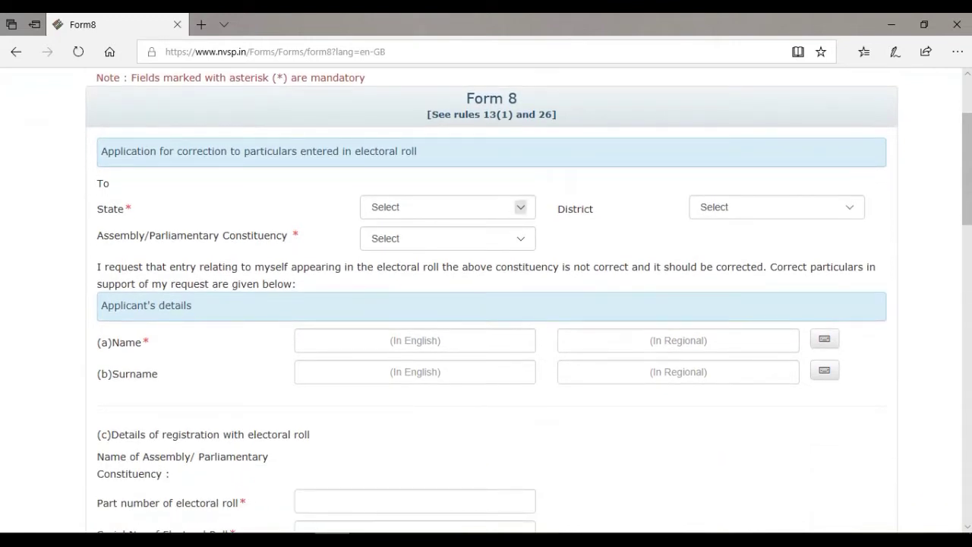
Choose state Sikkim, district EAST-SIKKIM and constituency RHENOCK on Form 8
{"action": "left_click", "coordinate": [520, 206]}
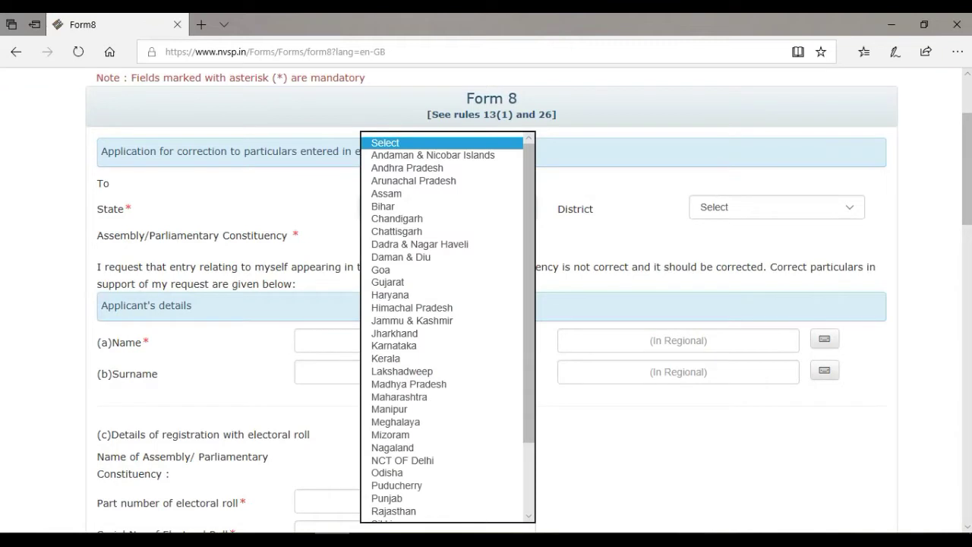
{"action": "key", "text": "s"}
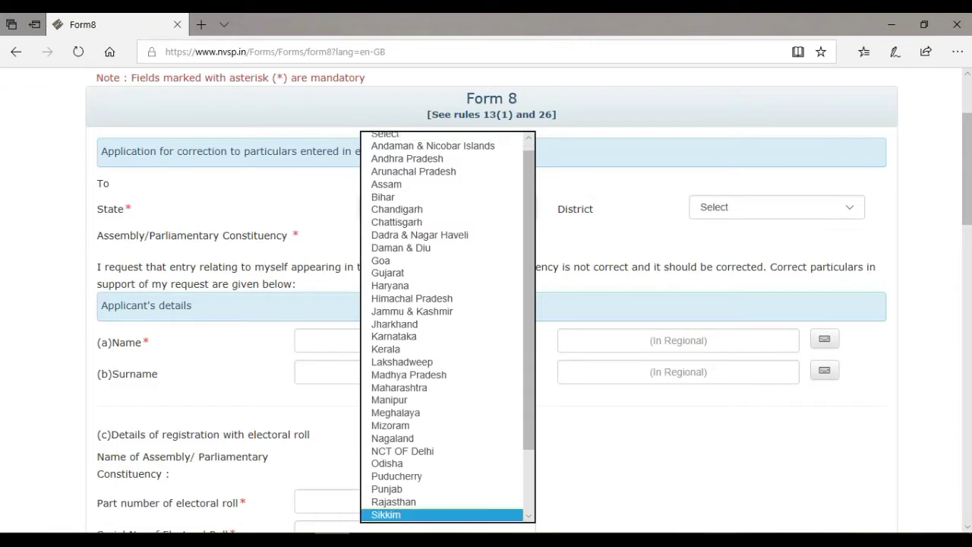
{"action": "key", "text": "Return"}
{"action": "left_click", "coordinate": [849, 207]}
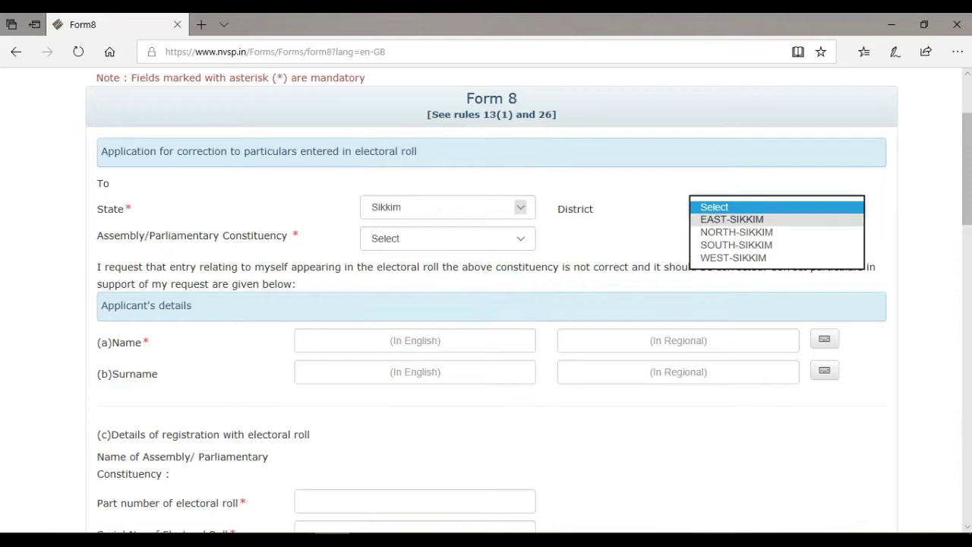
{"action": "left_click", "coordinate": [731, 218]}
{"action": "left_click", "coordinate": [448, 238]}
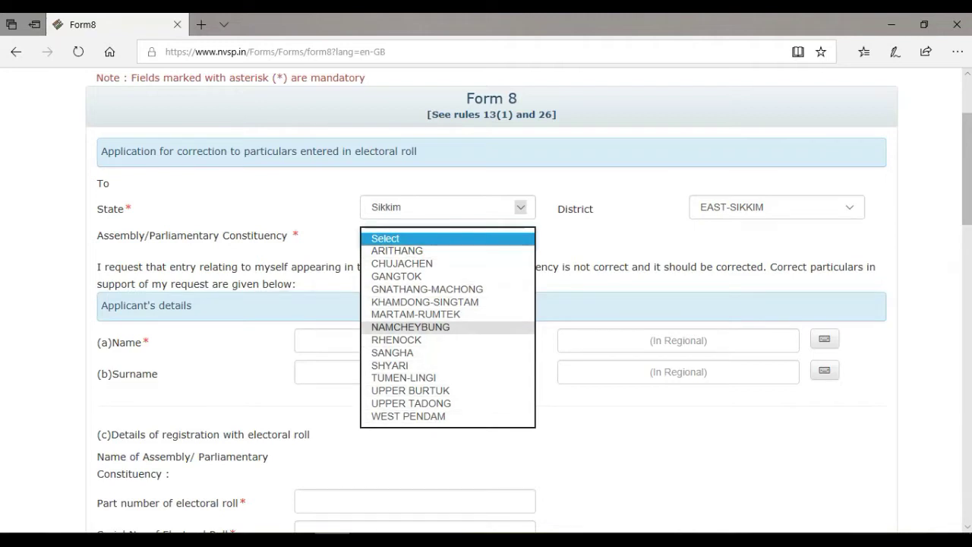
{"action": "left_click", "coordinate": [397, 339]}
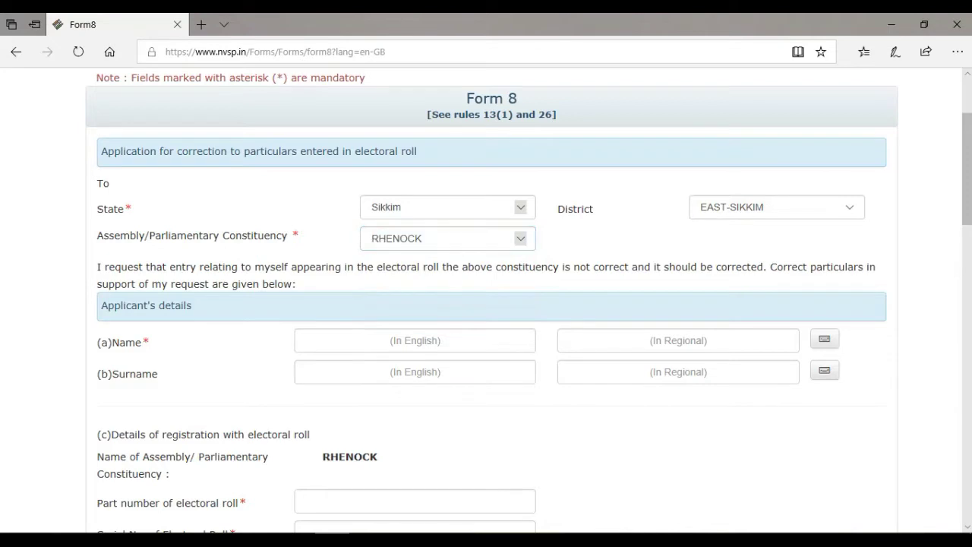
{"action": "scroll", "coordinate": [410, 339], "scroll_direction": "down", "scroll_amount": 1}
Enter the applicant's first name and surname in the English name fields
{"action": "left_click", "coordinate": [304, 270]}
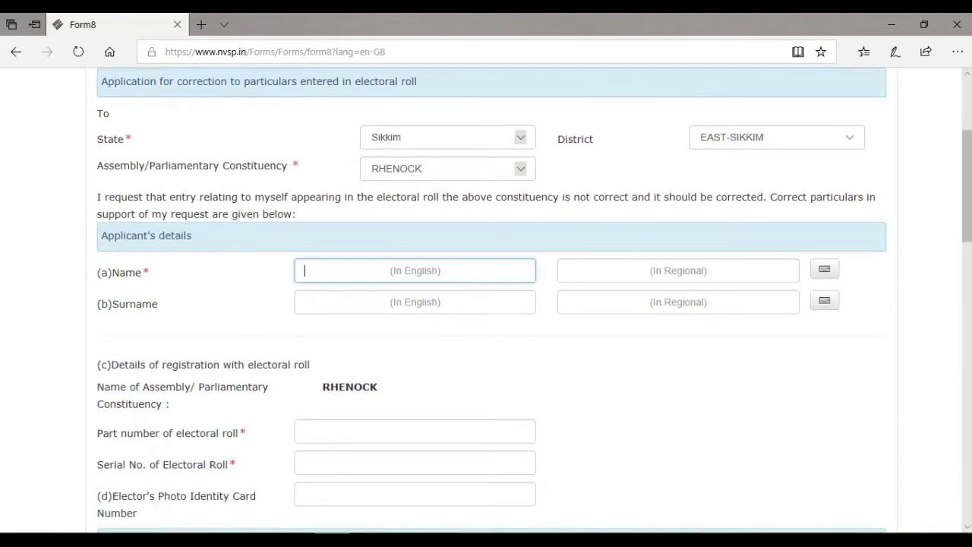
{"action": "scroll", "coordinate": [486, 304], "scroll_direction": "down", "scroll_amount": 1}
{"action": "type", "text": "Ra"}
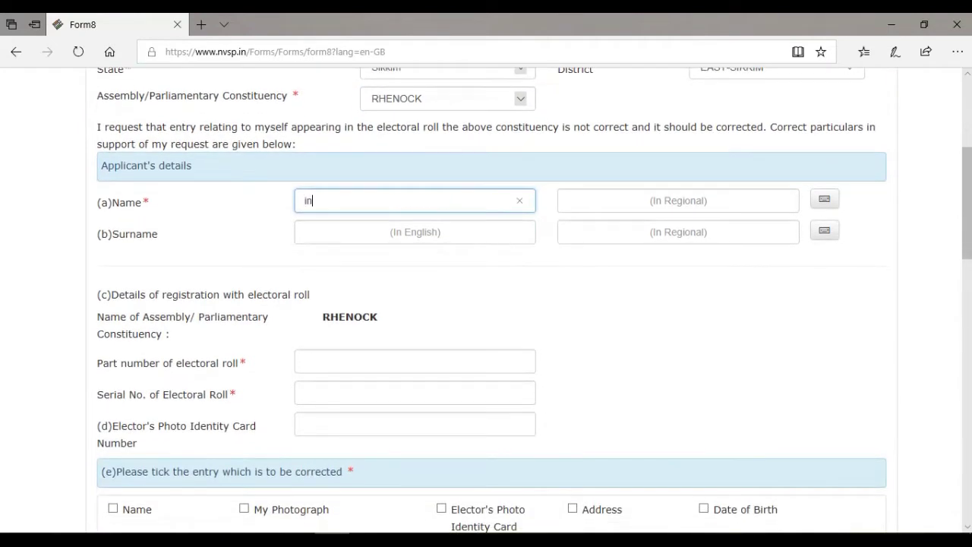
{"action": "key", "text": "BackSpace"}
{"action": "key", "text": "BackSpace"}
{"action": "left_click", "coordinate": [415, 231]}
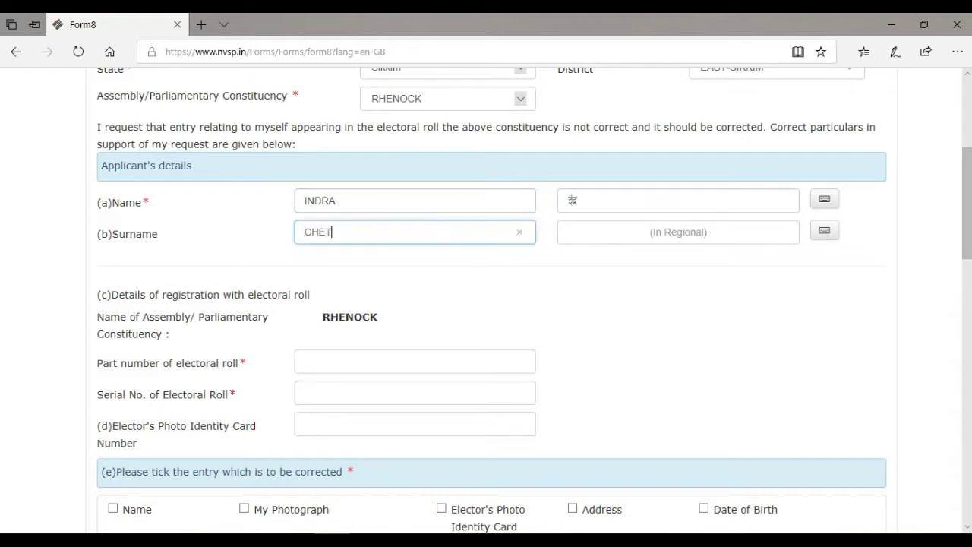
Review the part number, serial number and photo ID card fields, then open a new tab
{"action": "left_click", "coordinate": [415, 361]}
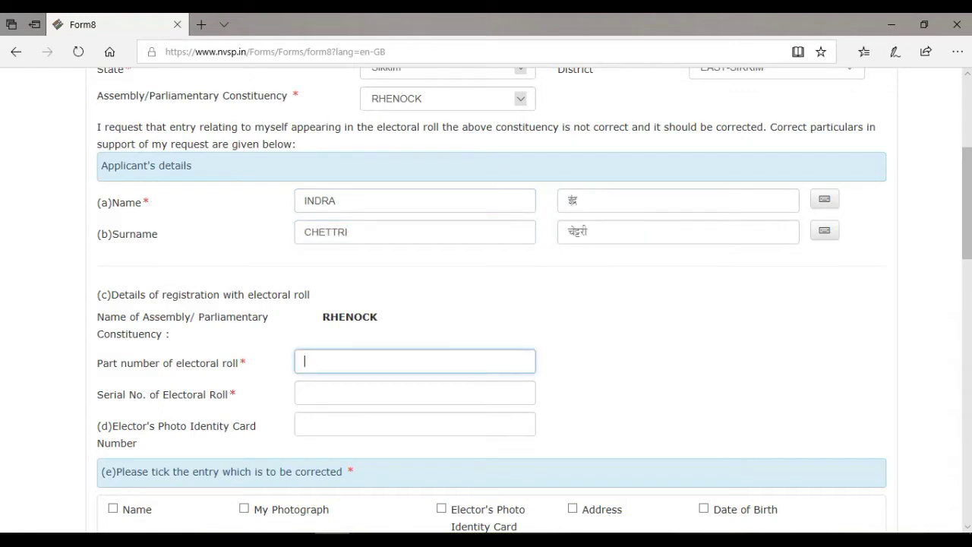
{"action": "scroll", "coordinate": [486, 303], "scroll_direction": "down", "scroll_amount": 3}
{"action": "scroll", "coordinate": [486, 303], "scroll_direction": "down", "scroll_amount": 1}
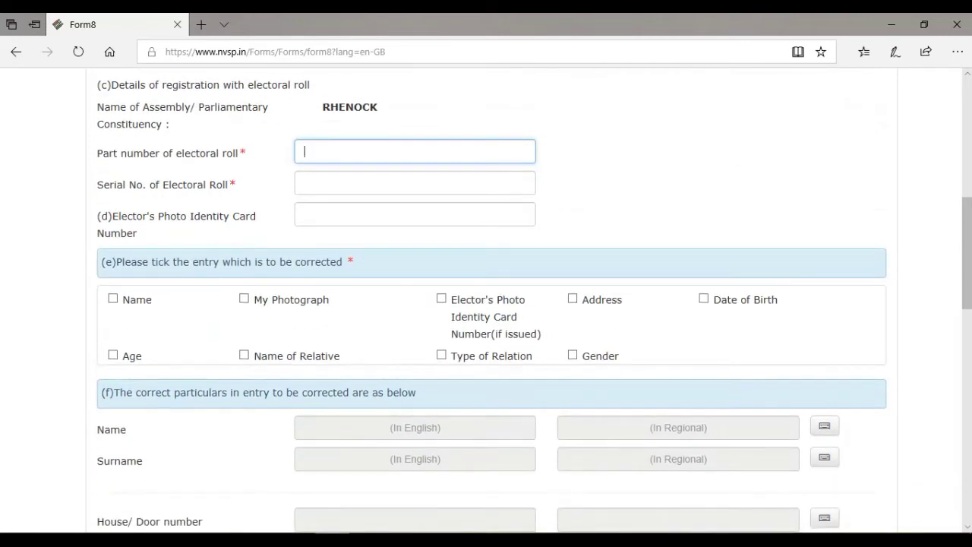
{"action": "left_click_drag", "start_coordinate": [97, 153], "coordinate": [239, 152]}
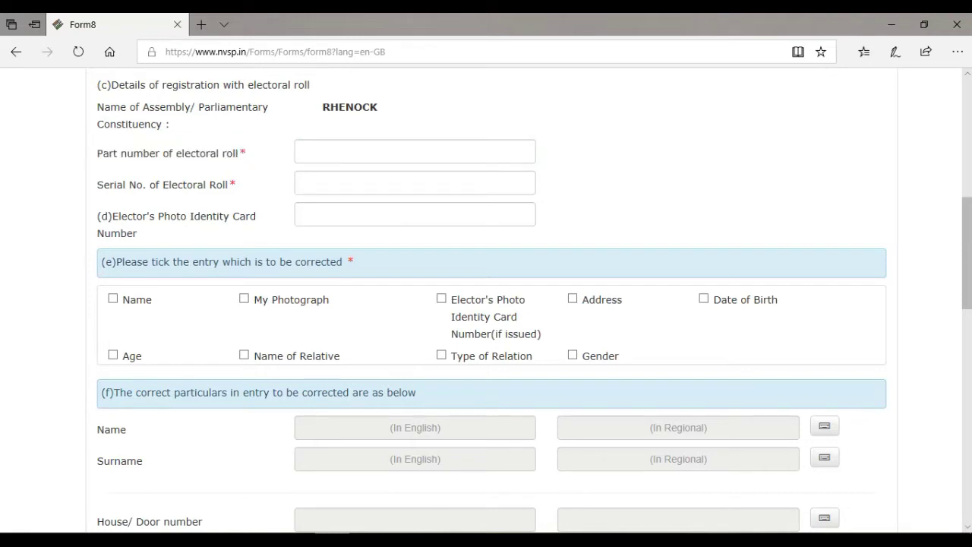
{"action": "left_click_drag", "start_coordinate": [97, 184], "coordinate": [237, 185]}
{"action": "left_click", "coordinate": [237, 185]}
{"action": "left_click_drag", "start_coordinate": [112, 216], "coordinate": [137, 233]}
{"action": "left_click_drag", "start_coordinate": [97, 153], "coordinate": [239, 152]}
{"action": "left_click_drag", "start_coordinate": [97, 184], "coordinate": [236, 184]}
{"action": "scroll", "coordinate": [486, 303], "scroll_direction": "up", "scroll_amount": 1}
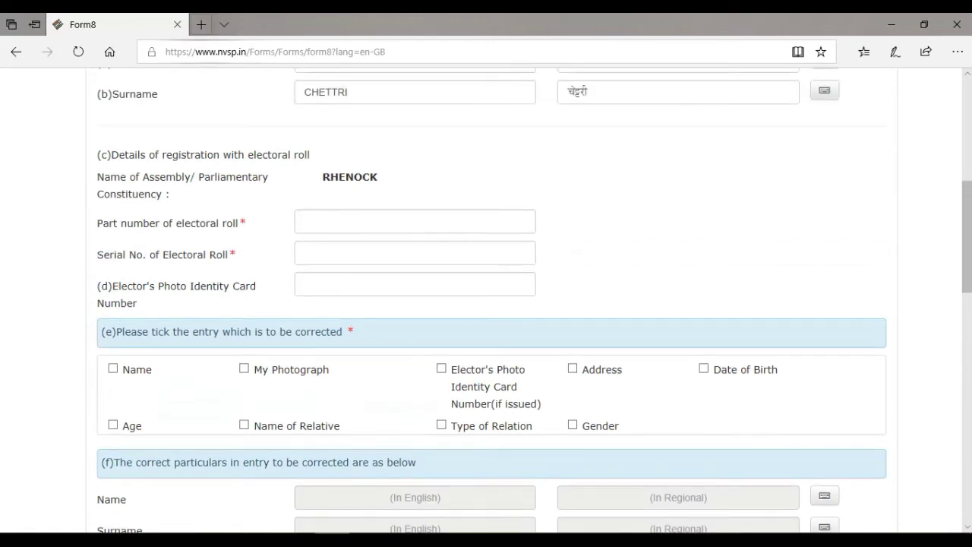
{"action": "key", "text": "ctrl+t"}
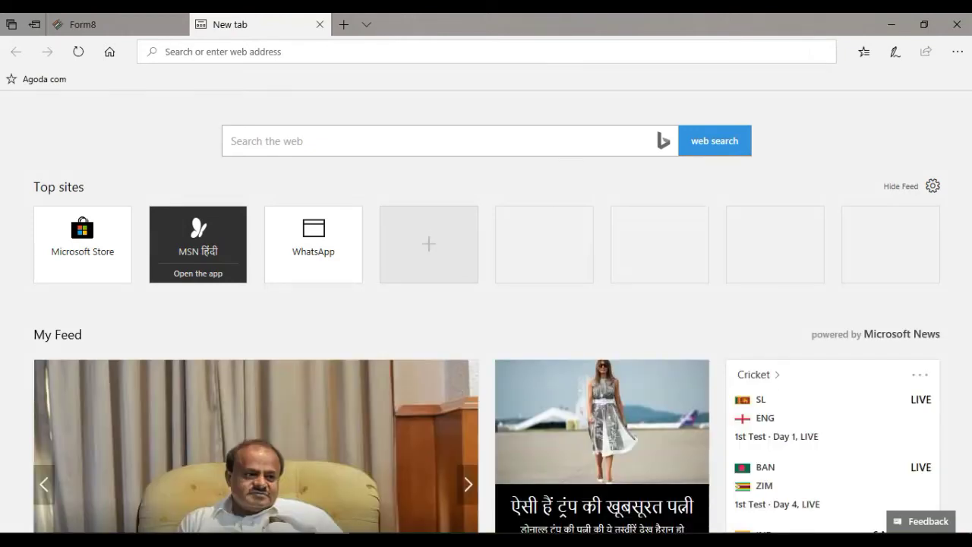
Open ceosikkim.nic.in and launch its Electoral Roll search in another tab
{"action": "type", "text": "ceosikkim.n"}
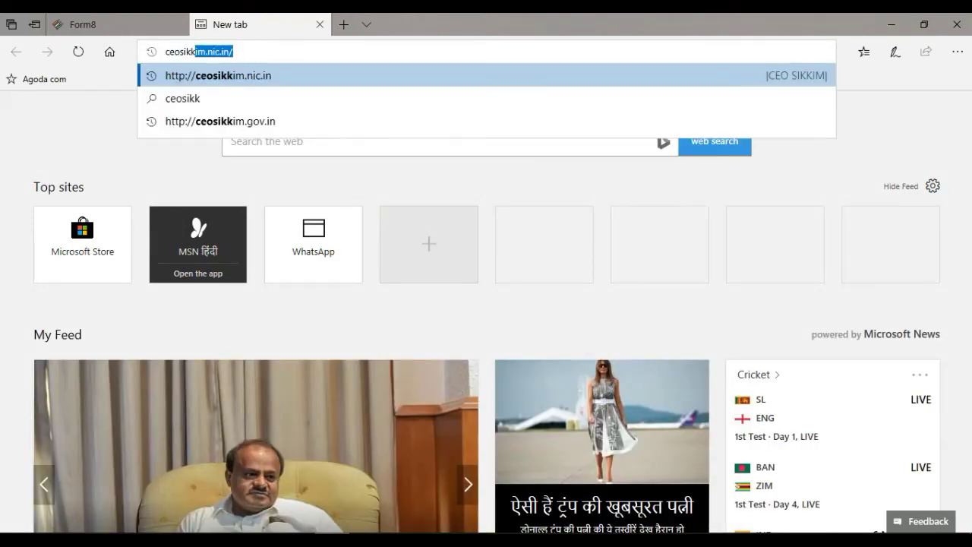
{"action": "type", "text": "ic.in"}
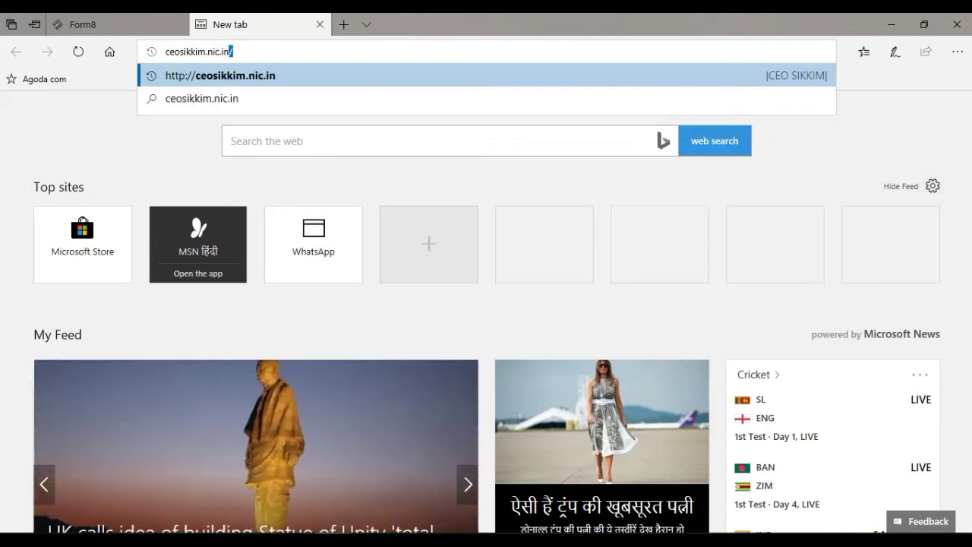
{"action": "type", "text": "/"}
{"action": "key", "text": "Return"}
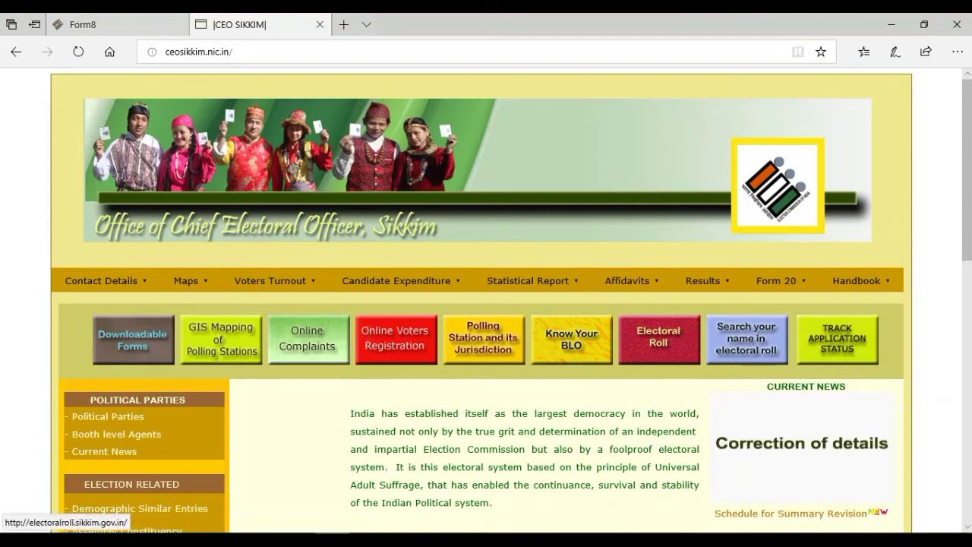
{"action": "left_click", "coordinate": [801, 448]}
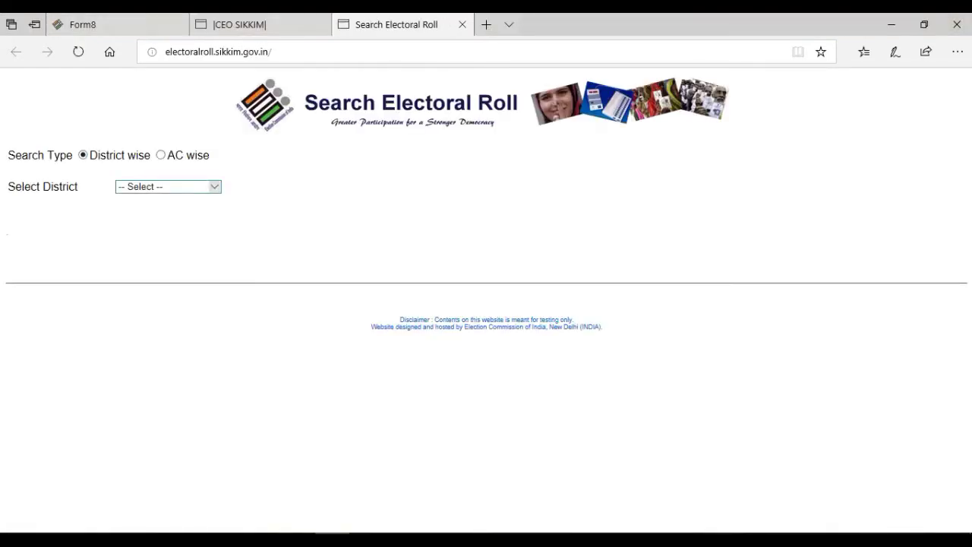
{"action": "left_click", "coordinate": [215, 187]}
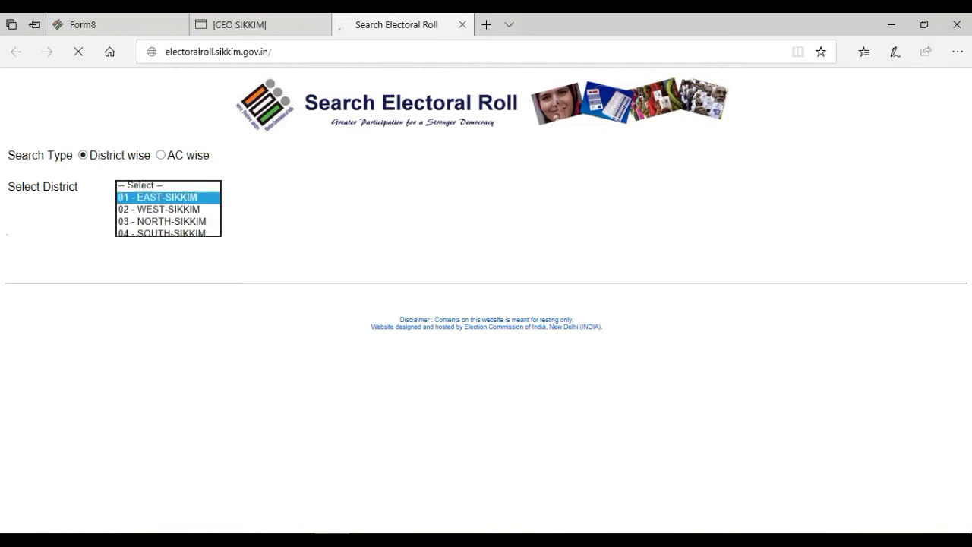
{"action": "left_click", "coordinate": [157, 198]}
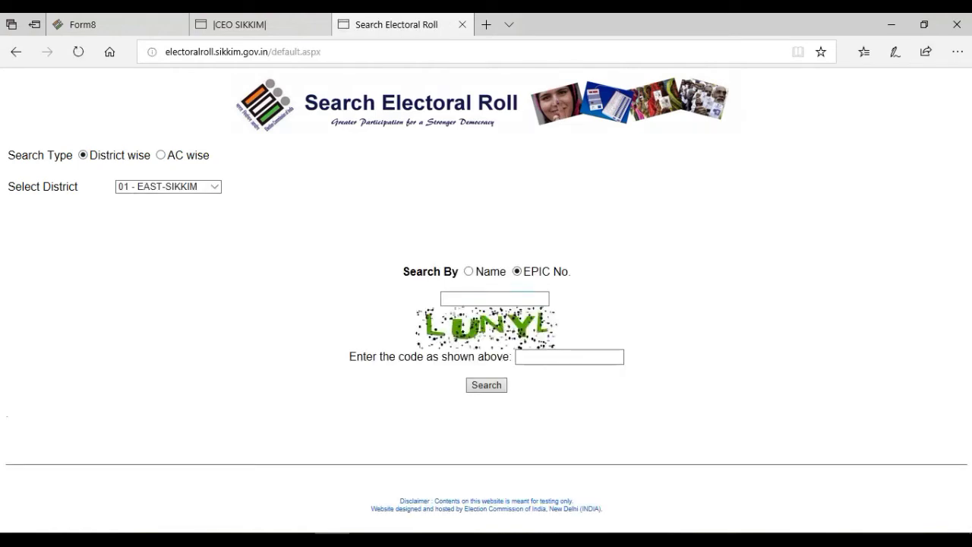
{"action": "left_click", "coordinate": [494, 298]}
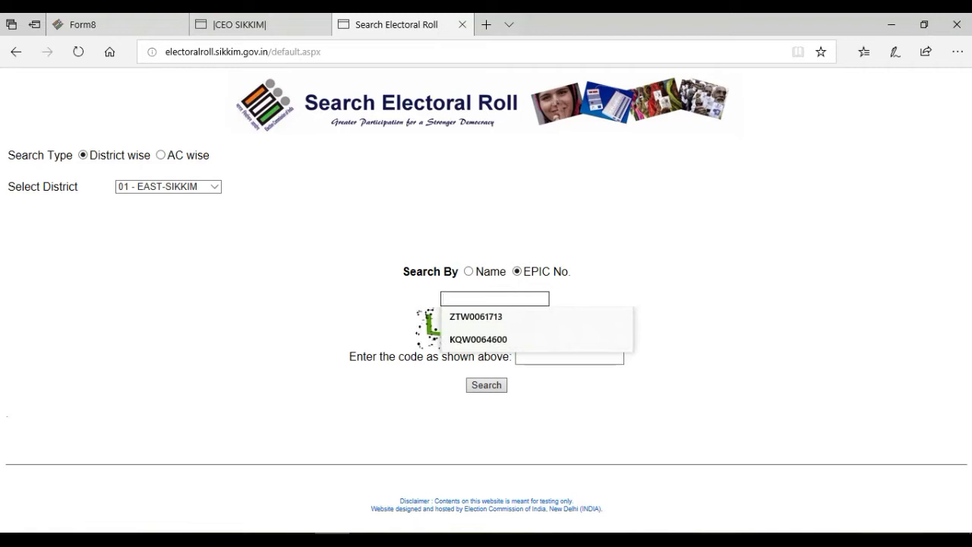
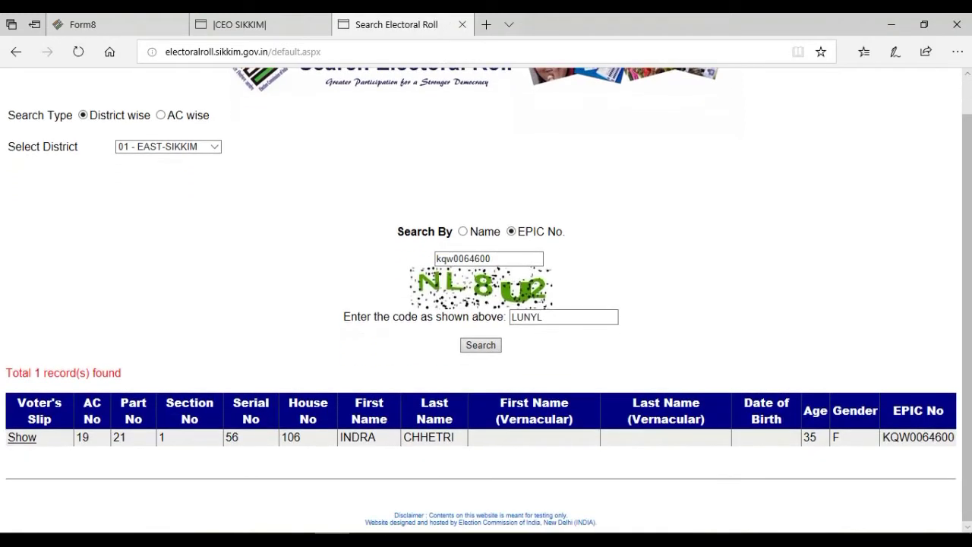
{"action": "double_click", "coordinate": [120, 438]}
{"action": "double_click", "coordinate": [232, 438]}
{"action": "left_click", "coordinate": [231, 437]}
{"action": "left_click", "coordinate": [76, 25]}
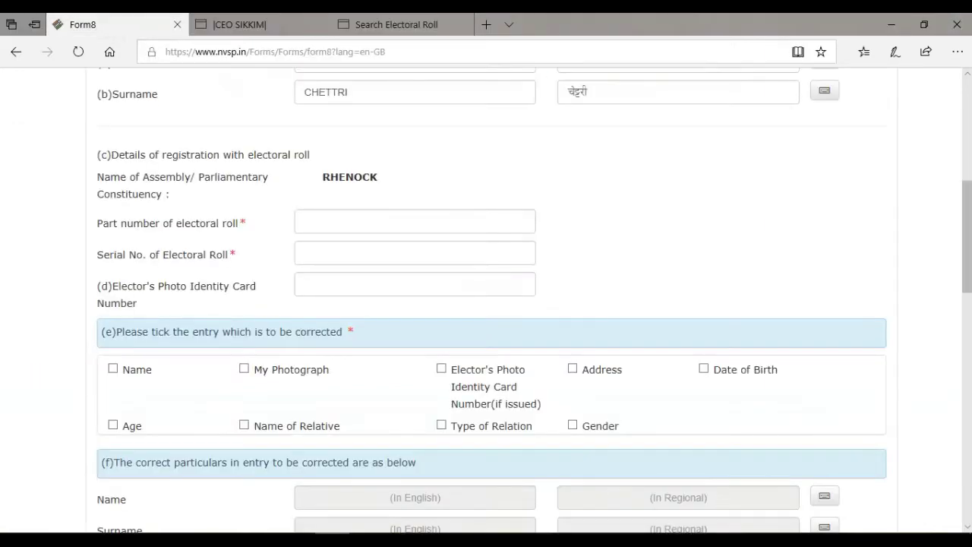
{"action": "left_click", "coordinate": [414, 221]}
{"action": "key", "text": "Tab"}
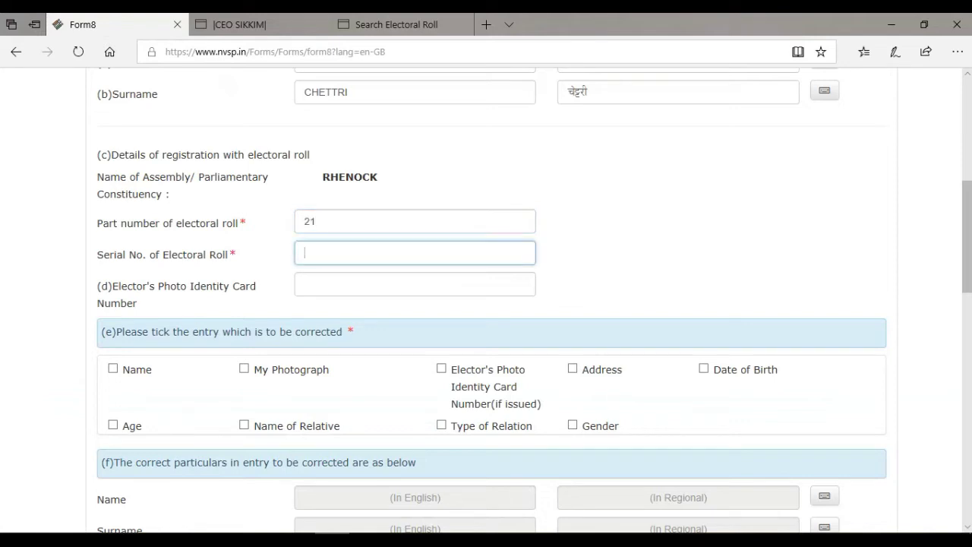
{"action": "key", "text": "Tab"}
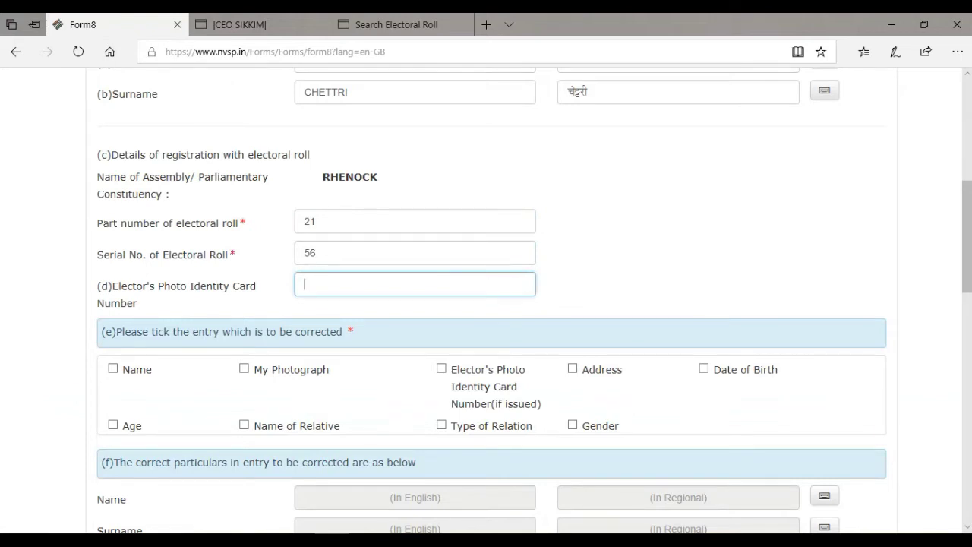
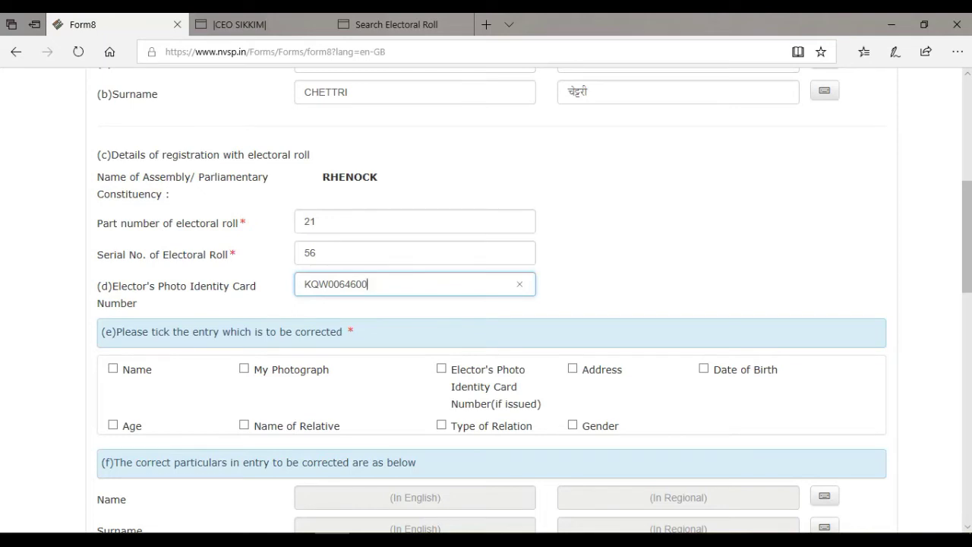
{"action": "scroll", "coordinate": [486, 303], "scroll_direction": "down", "scroll_amount": 3}
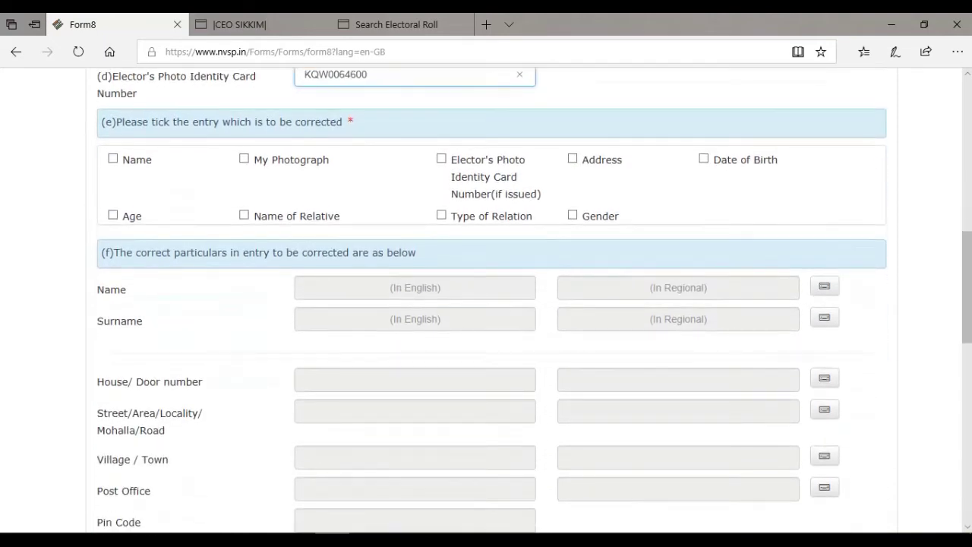
In section (e), tick Name and Date of Birth for correction, leaving Address unticked
{"action": "left_click_drag", "start_coordinate": [116, 121], "coordinate": [345, 122]}
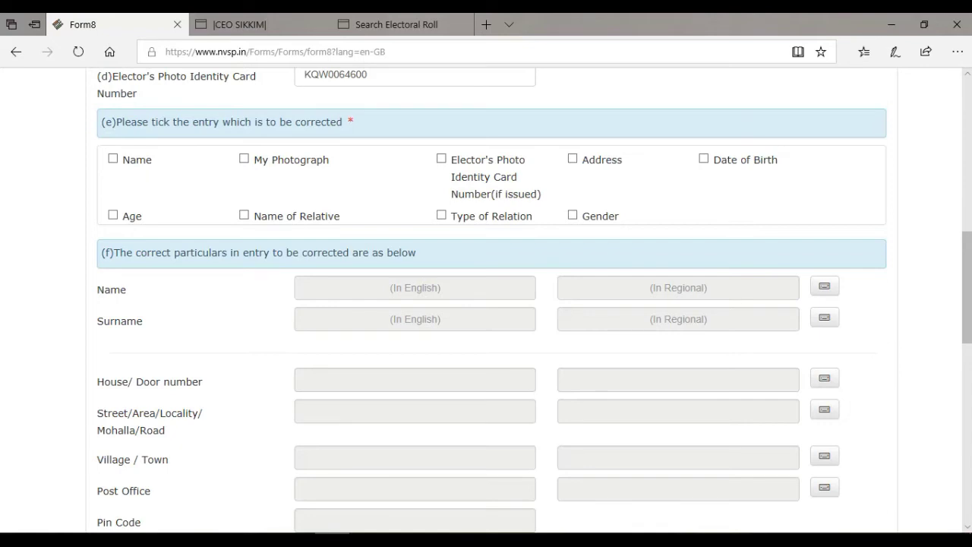
{"action": "left_click", "coordinate": [112, 159]}
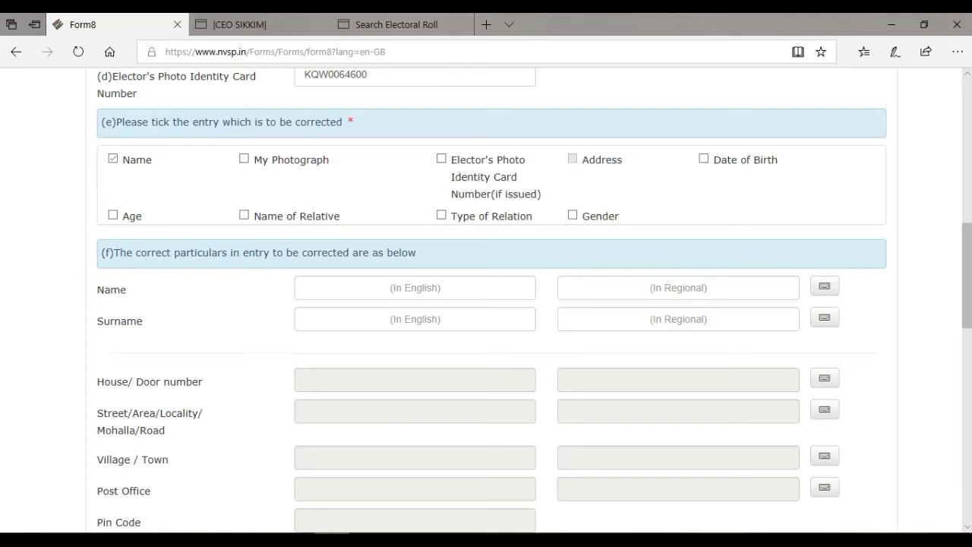
{"action": "left_click", "coordinate": [112, 159]}
{"action": "left_click_drag", "start_coordinate": [153, 160], "coordinate": [123, 160]}
{"action": "left_click", "coordinate": [112, 158]}
{"action": "left_click_drag", "start_coordinate": [622, 160], "coordinate": [582, 159]}
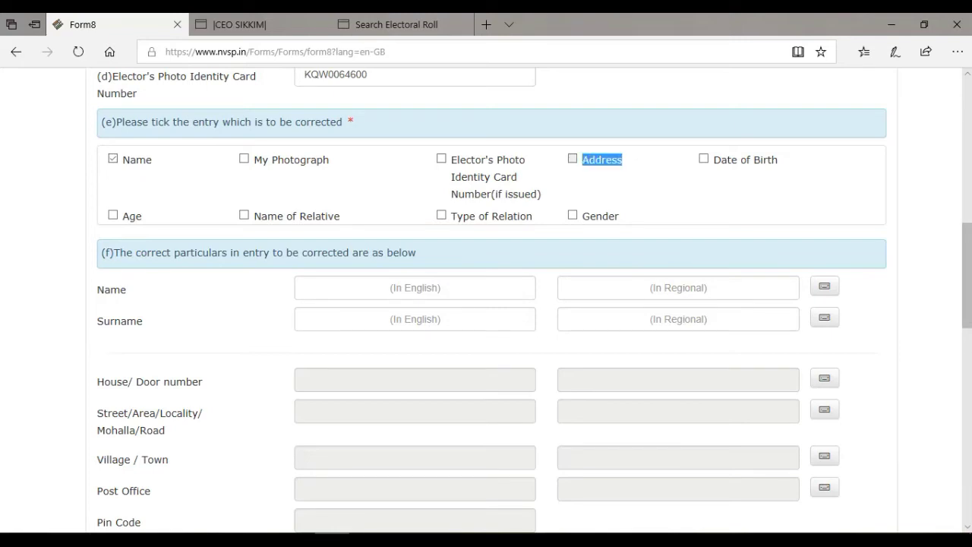
{"action": "left_click", "coordinate": [602, 160]}
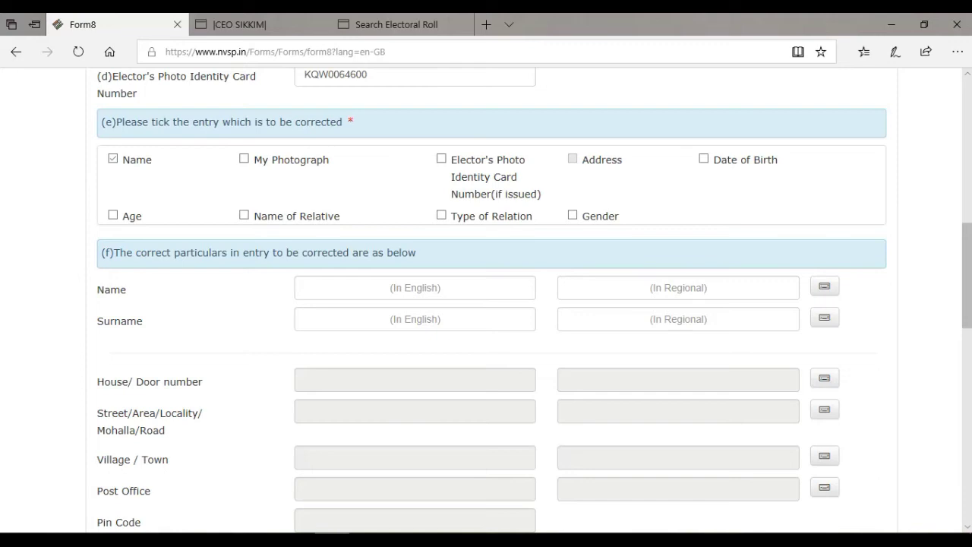
{"action": "left_click", "coordinate": [573, 159]}
{"action": "left_click", "coordinate": [572, 159]}
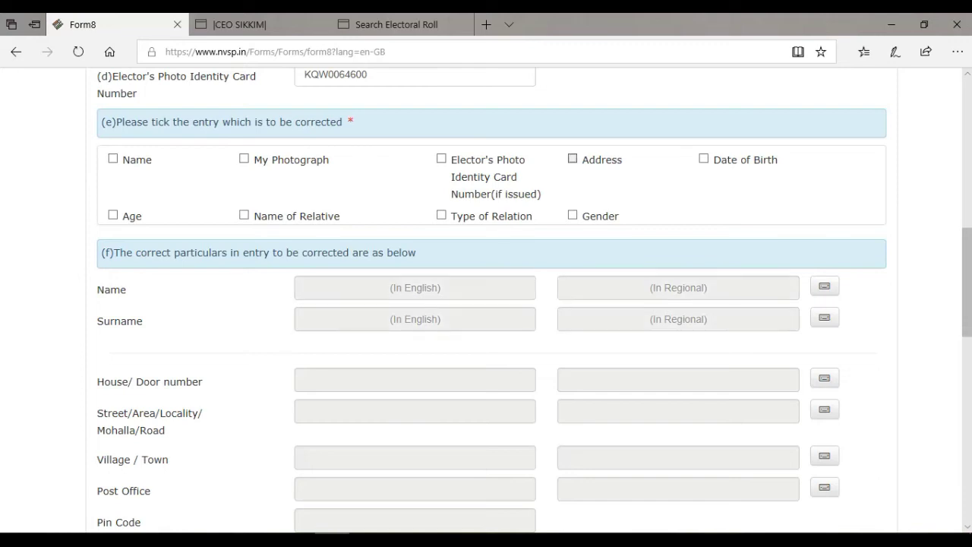
{"action": "key", "text": "space"}
{"action": "left_click", "coordinate": [112, 159]}
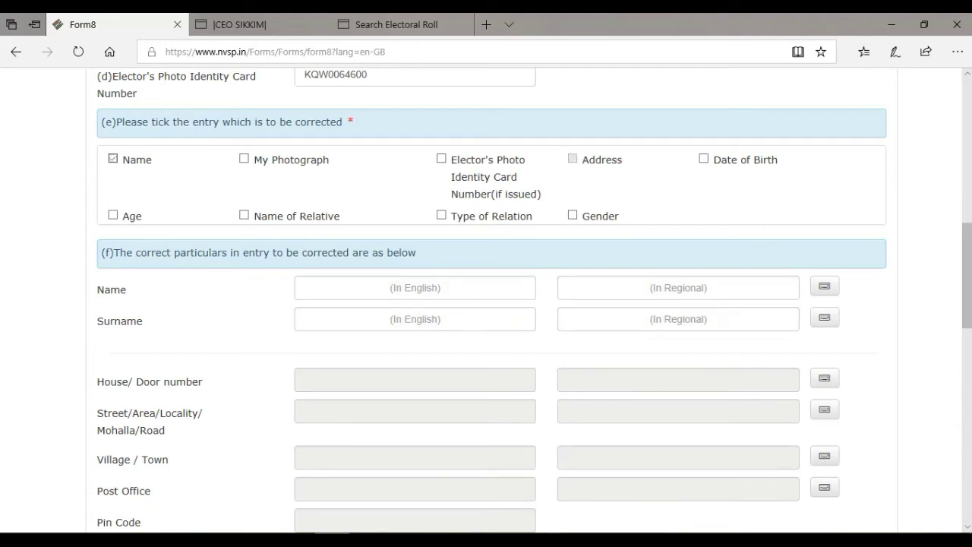
{"action": "left_click", "coordinate": [703, 159]}
Enter the applicant's corrected full name and surname in English
{"action": "scroll", "coordinate": [486, 304], "scroll_direction": "down", "scroll_amount": 1}
{"action": "scroll", "coordinate": [486, 304], "scroll_direction": "down", "scroll_amount": 1}
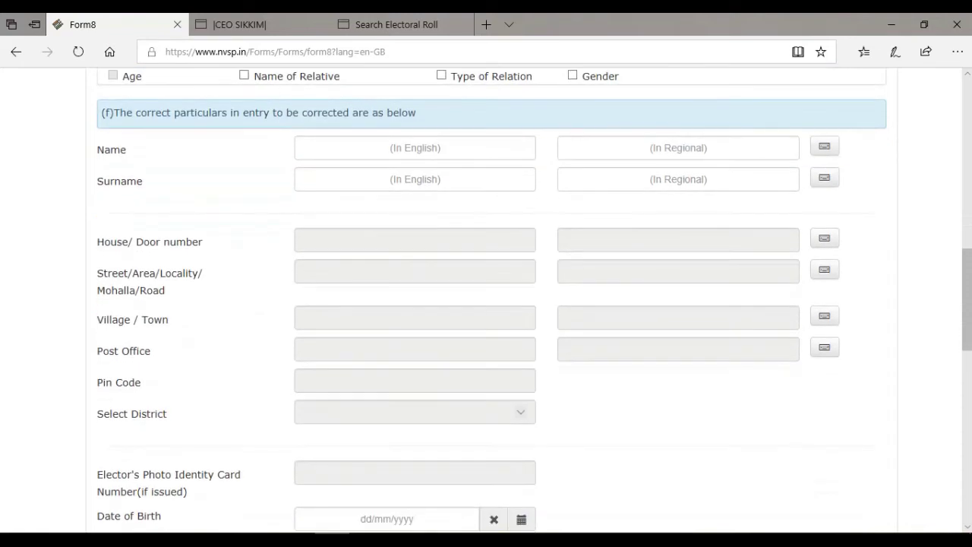
{"action": "left_click", "coordinate": [305, 147]}
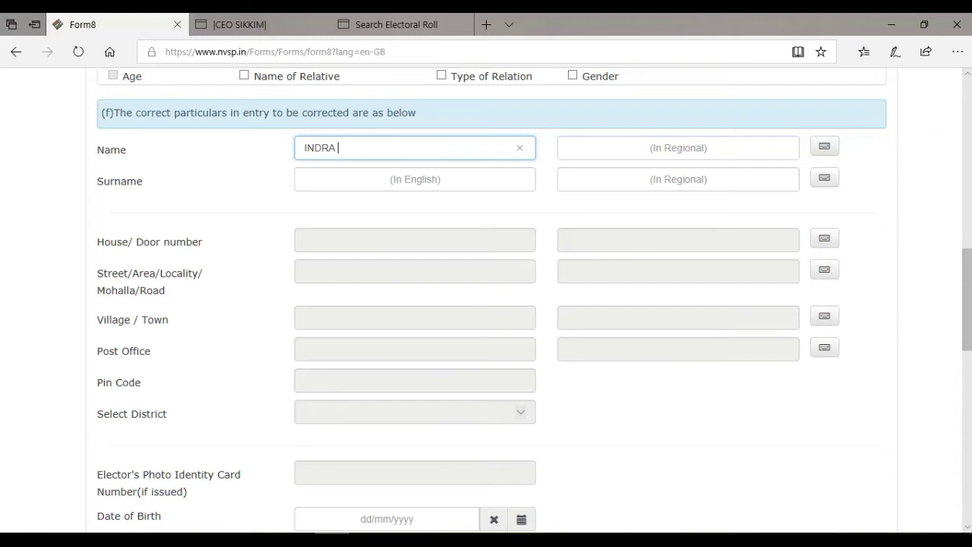
{"action": "key", "text": "Tab"}
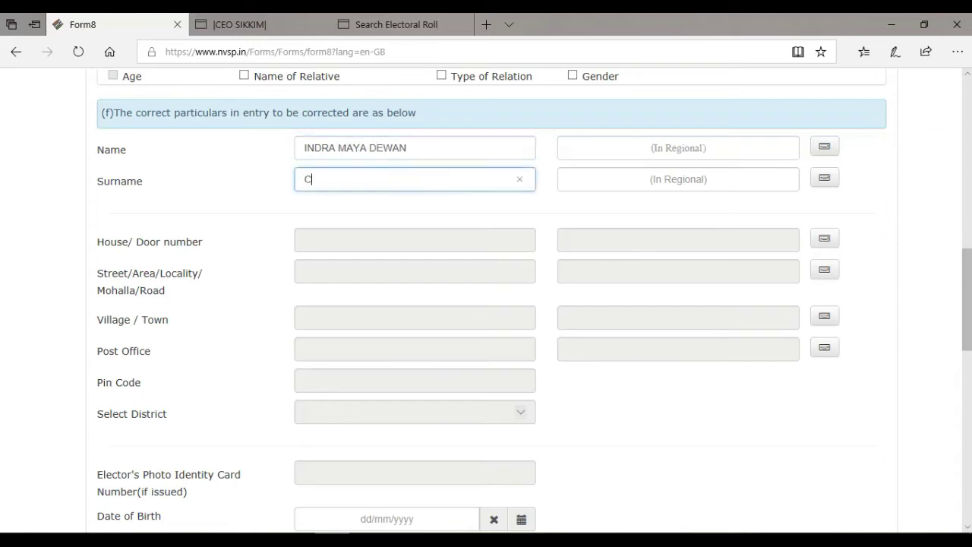
{"action": "key", "text": "Tab"}
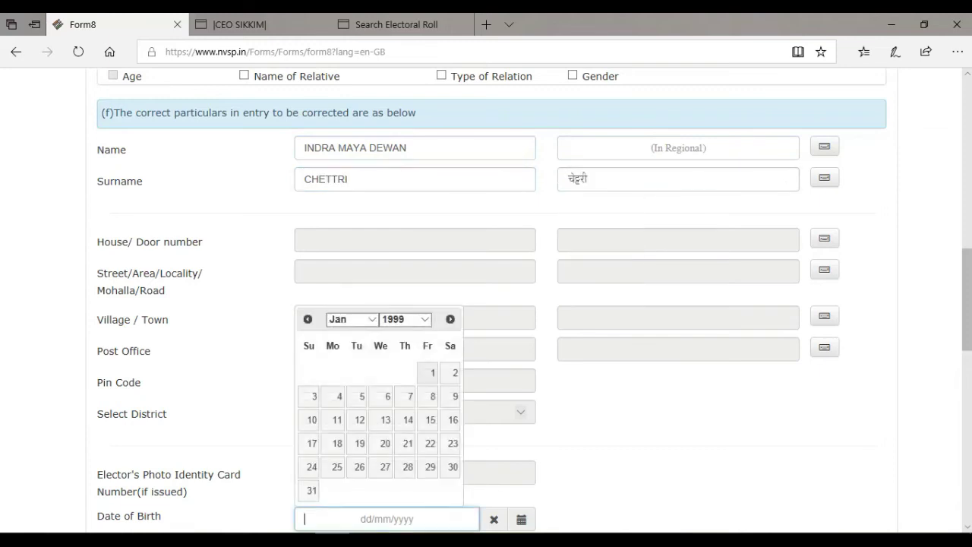
{"action": "scroll", "coordinate": [486, 304], "scroll_direction": "down", "scroll_amount": 2}
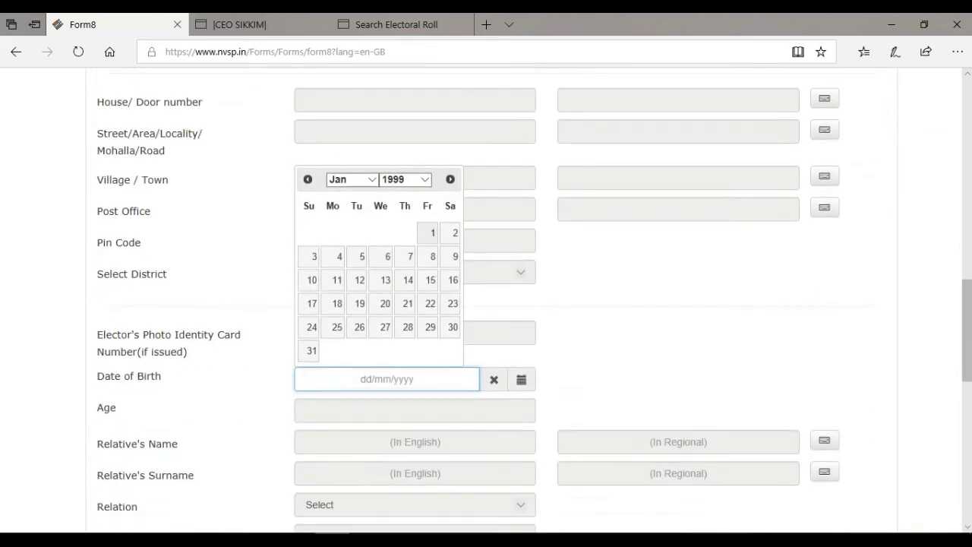
{"action": "scroll", "coordinate": [486, 303], "scroll_direction": "down", "scroll_amount": 2}
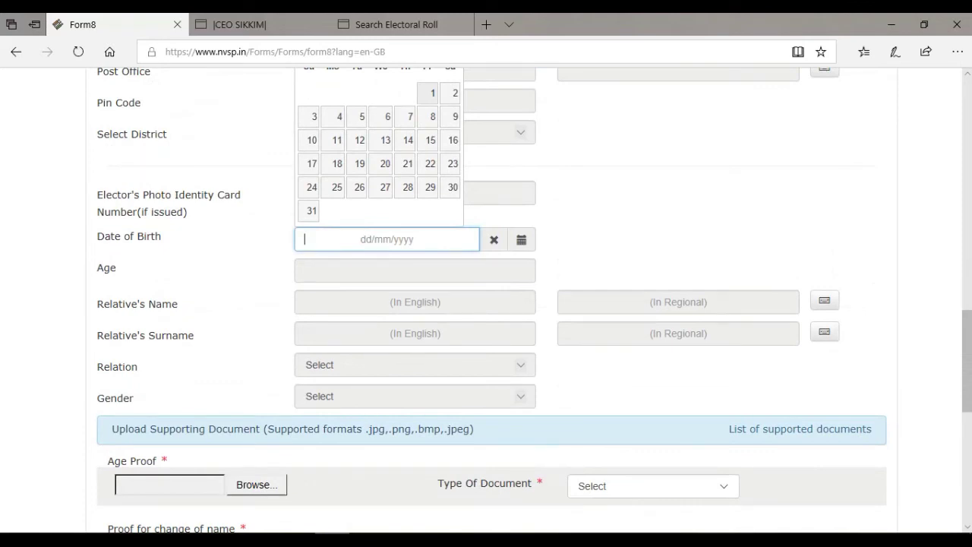
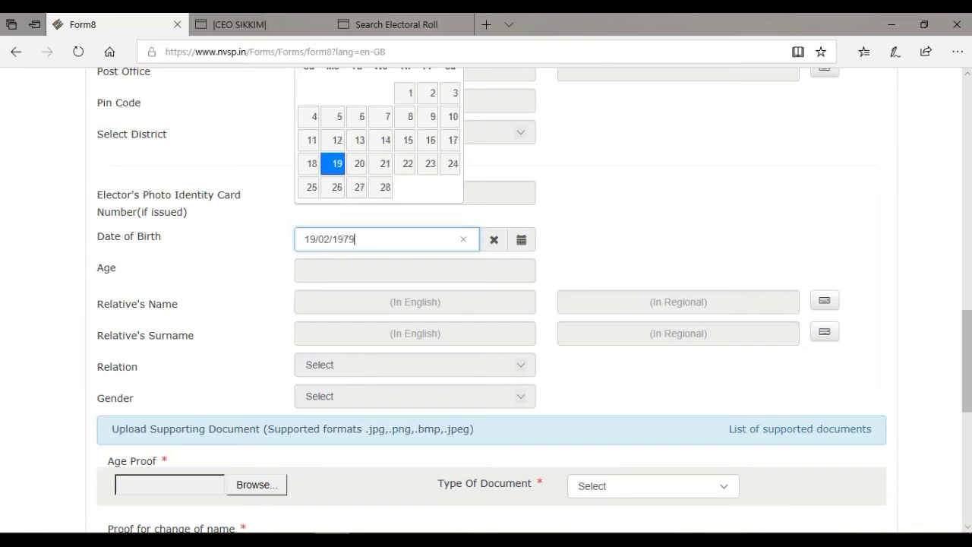
{"action": "key", "text": "Tab"}
{"action": "scroll", "coordinate": [486, 304], "scroll_direction": "down", "scroll_amount": 5}
{"action": "scroll", "coordinate": [486, 304], "scroll_direction": "up", "scroll_amount": 1}
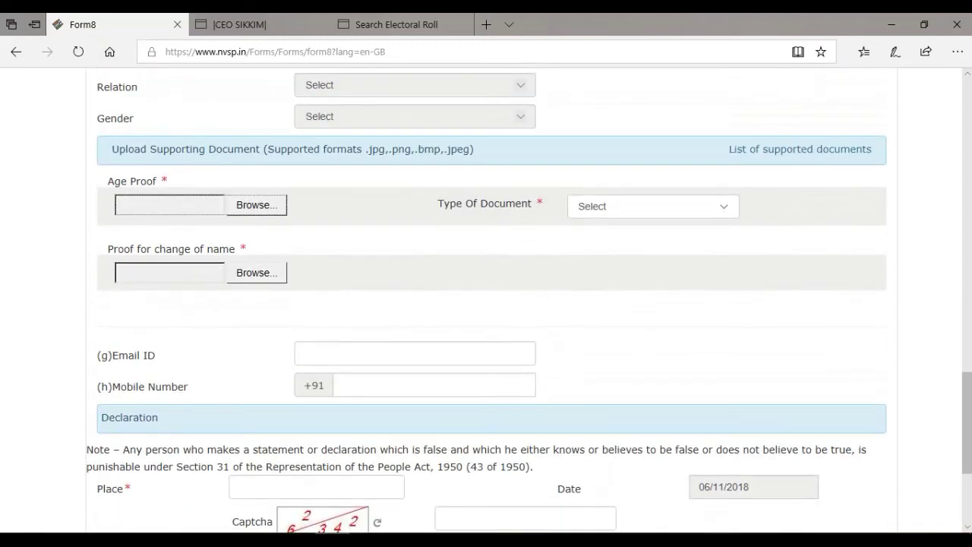
Look over the Upload Supporting Document section and the age proof document-type list, leaving it unchanged
{"action": "left_click_drag", "start_coordinate": [111, 149], "coordinate": [260, 149]}
{"action": "scroll", "coordinate": [486, 303], "scroll_direction": "up", "scroll_amount": 8}
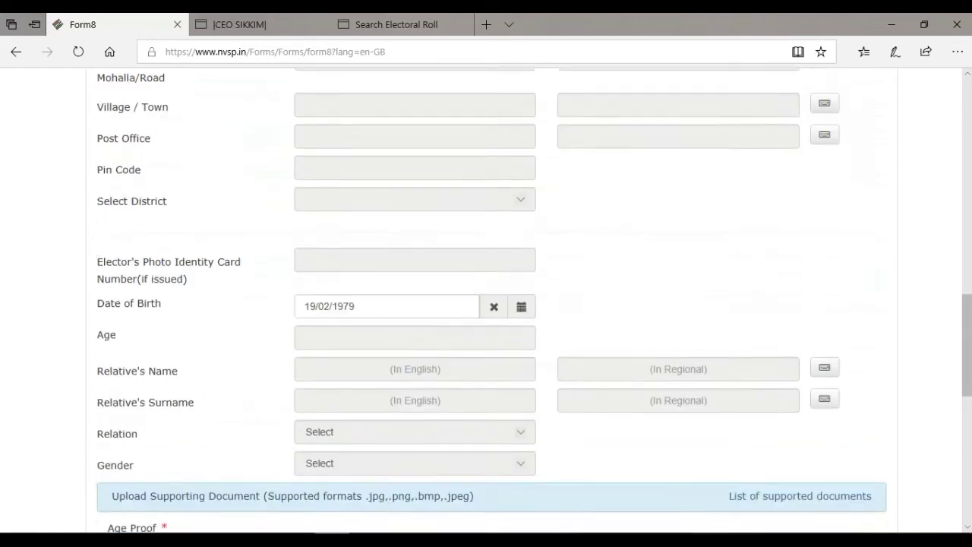
{"action": "scroll", "coordinate": [486, 304], "scroll_direction": "down", "scroll_amount": 1}
{"action": "scroll", "coordinate": [486, 304], "scroll_direction": "down", "scroll_amount": 7}
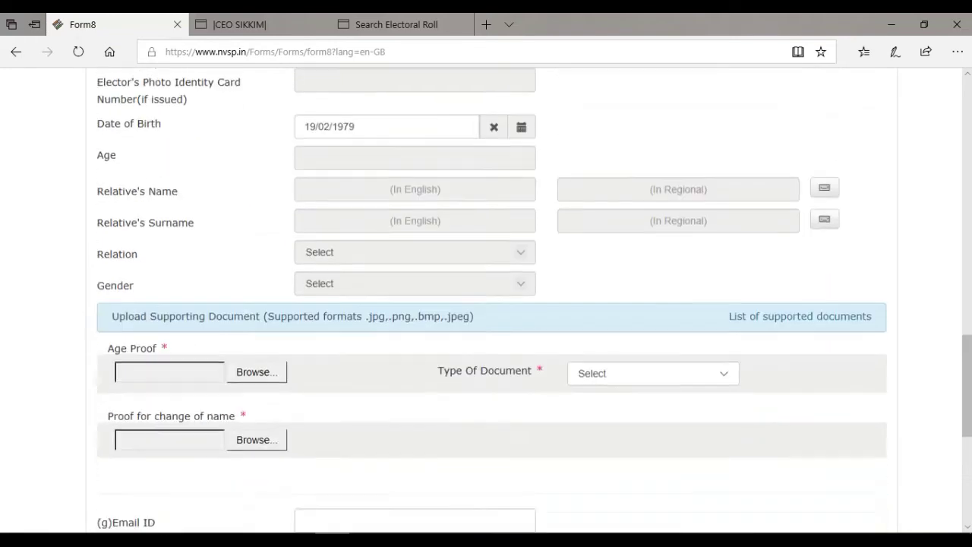
{"action": "left_click", "coordinate": [652, 206]}
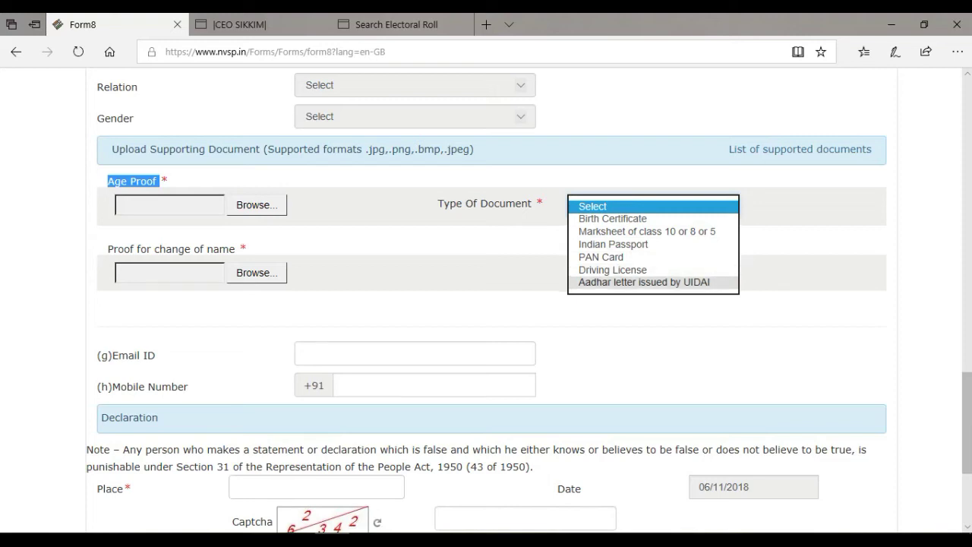
{"action": "key", "text": "Escape"}
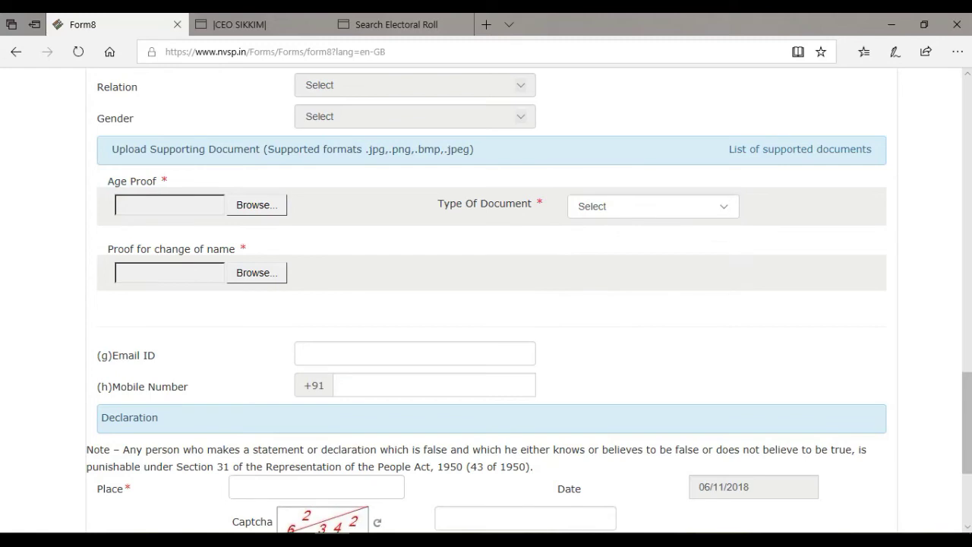
Choose IMG_20181106_0003.jpg from USB Drive (H:) for Age Proof and preview it
{"action": "left_click", "coordinate": [256, 205]}
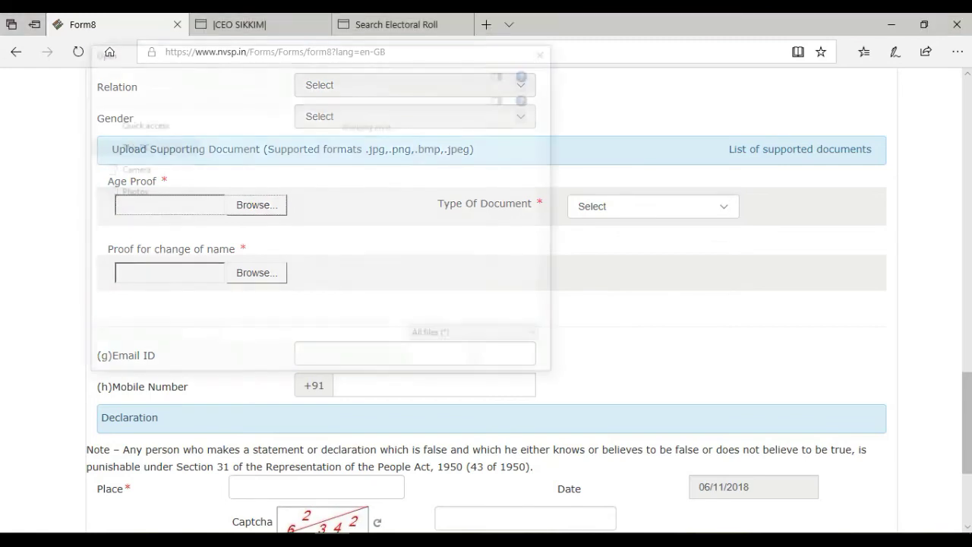
{"action": "left_click", "coordinate": [414, 250]}
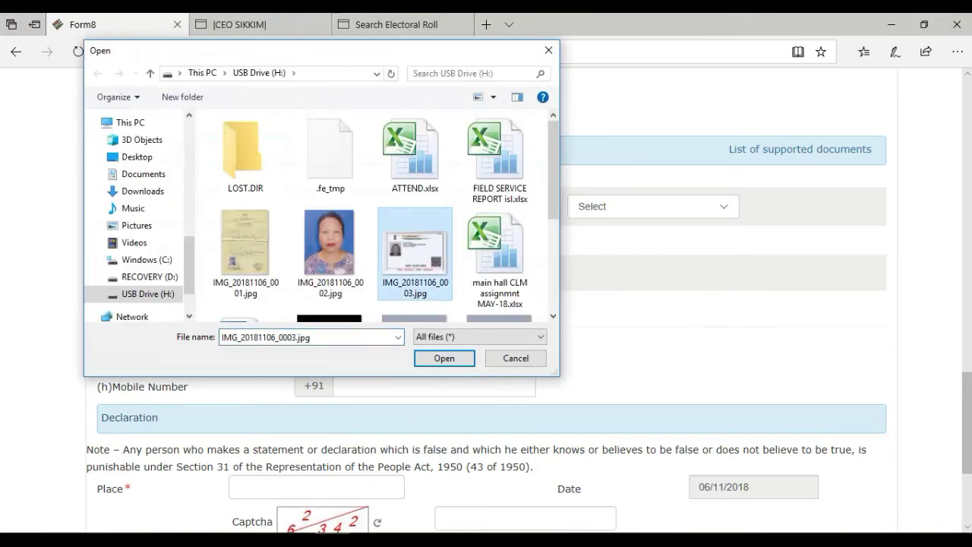
{"action": "right_click", "coordinate": [416, 254]}
{"action": "left_click", "coordinate": [455, 109]}
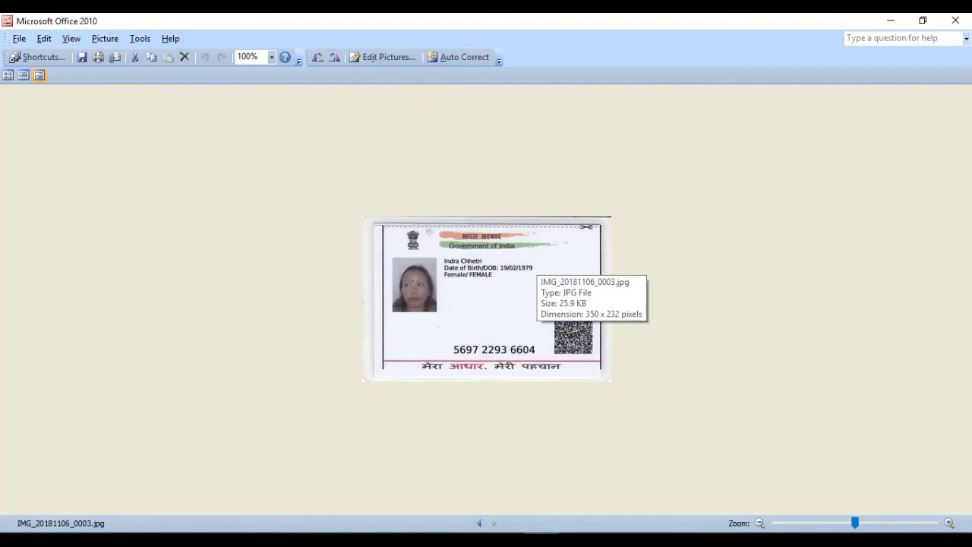
Close the Picture Manager preview of the ID-card image
{"action": "left_click", "coordinate": [955, 21]}
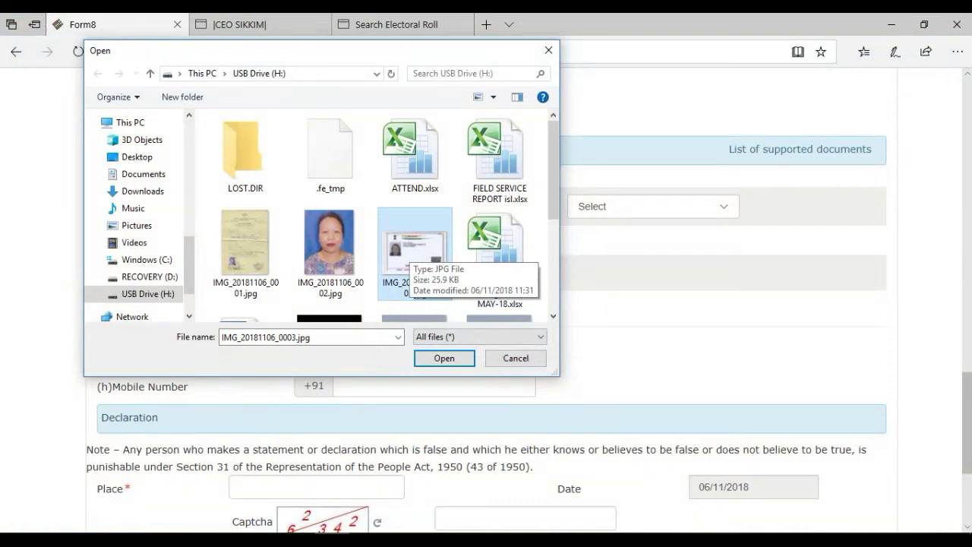
Attach IMG_20181106_0003 as Aadhar letter age proof and IMG_20181106_0001.jpg as name-change proof
{"action": "left_click", "coordinate": [444, 357]}
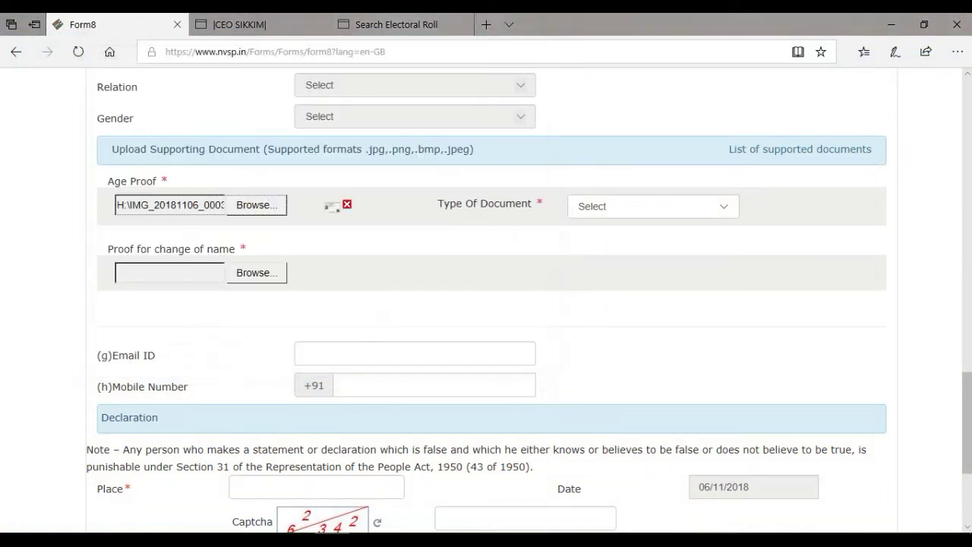
{"action": "left_click", "coordinate": [653, 206]}
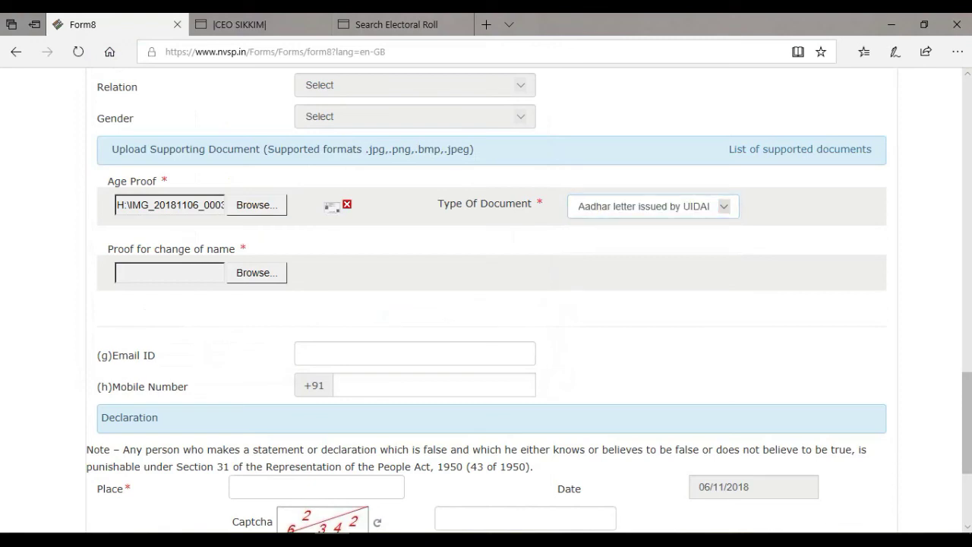
{"action": "left_click", "coordinate": [257, 272]}
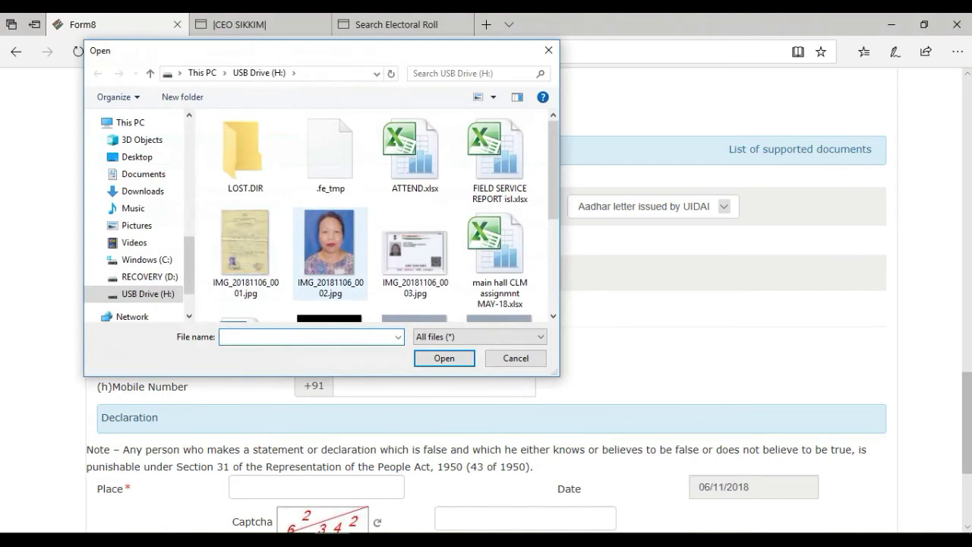
{"action": "left_click", "coordinate": [244, 243]}
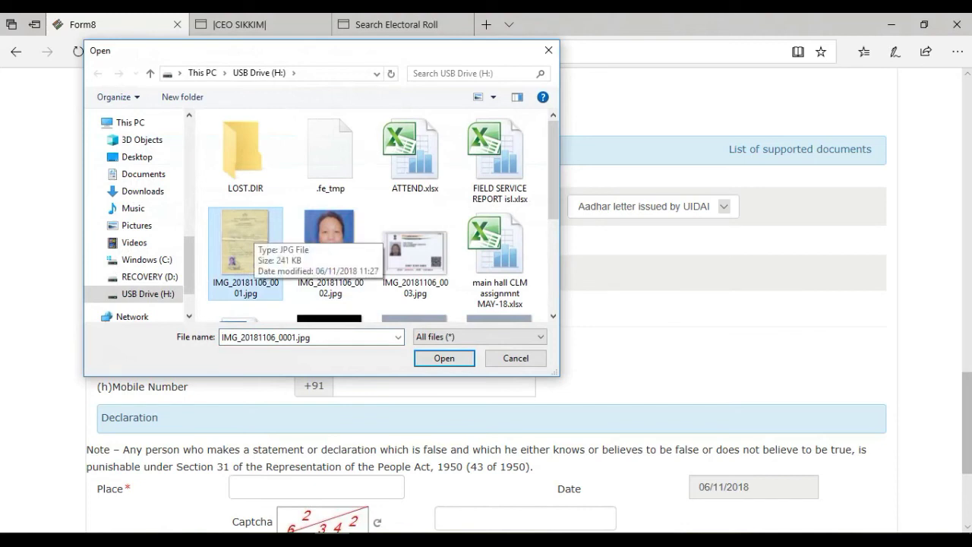
{"action": "left_click", "coordinate": [444, 358]}
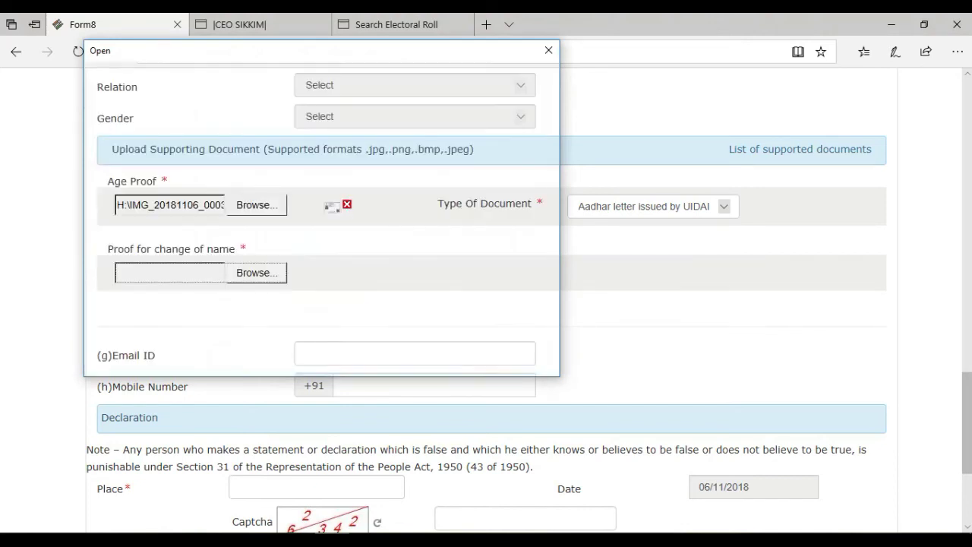
{"action": "scroll", "coordinate": [486, 304], "scroll_direction": "down", "scroll_amount": 4}
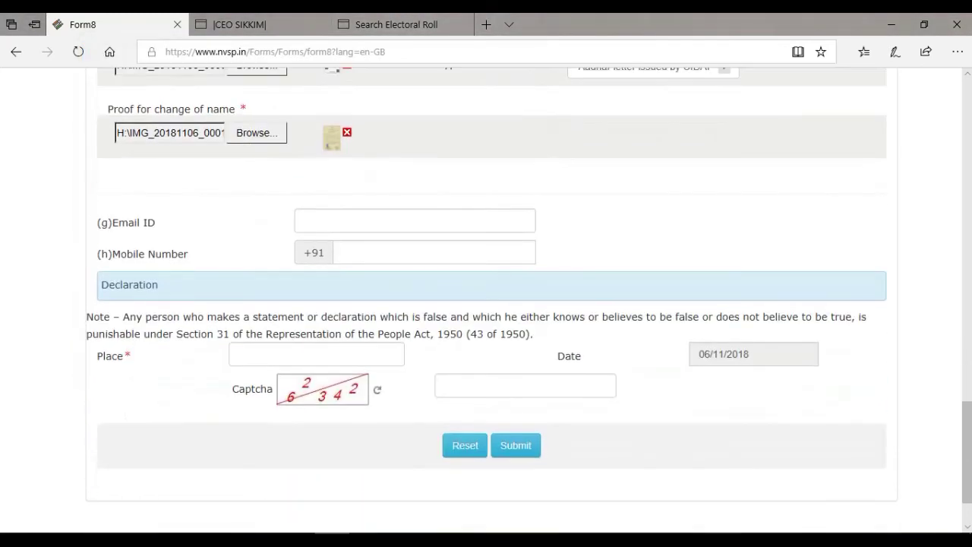
Enter the mobile number, place and captcha, then submit Form 8
{"action": "left_click", "coordinate": [432, 252]}
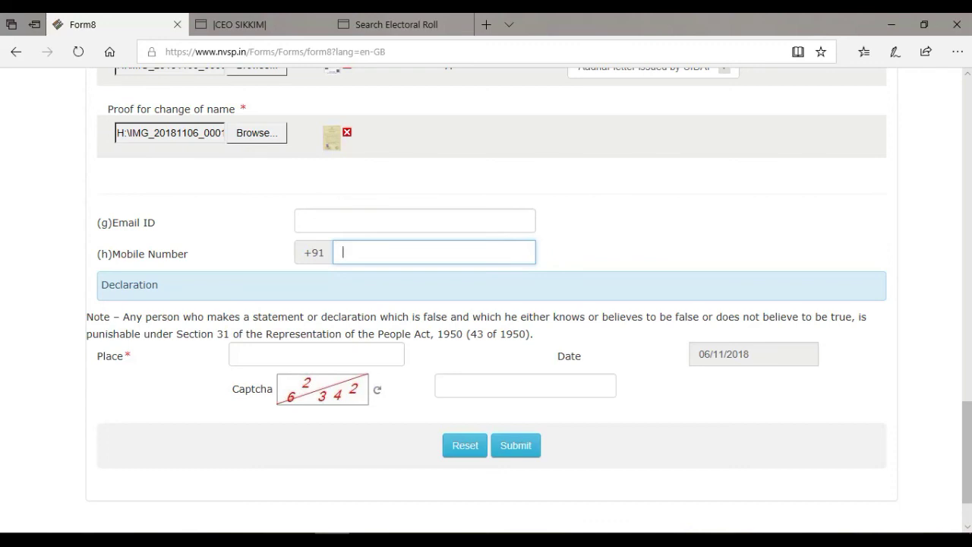
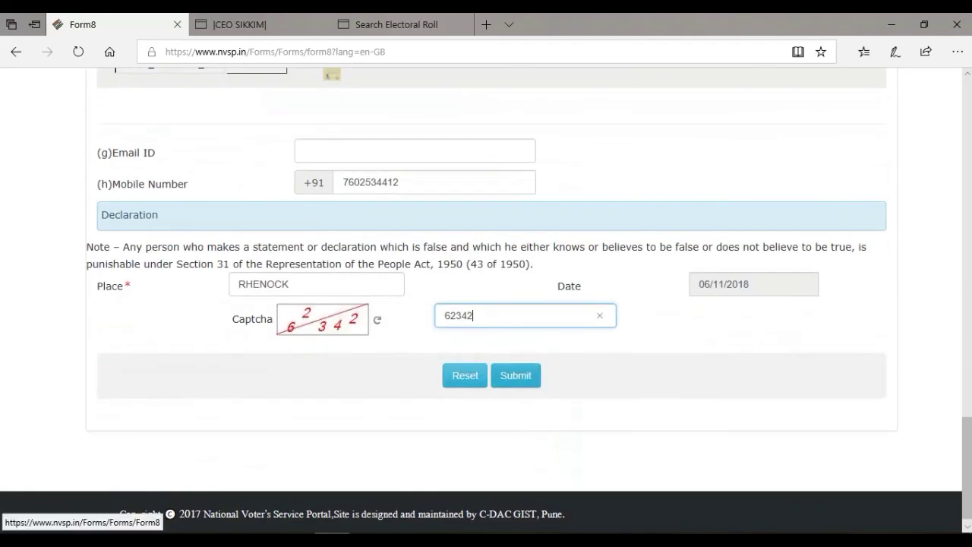
{"action": "key", "text": "Return"}
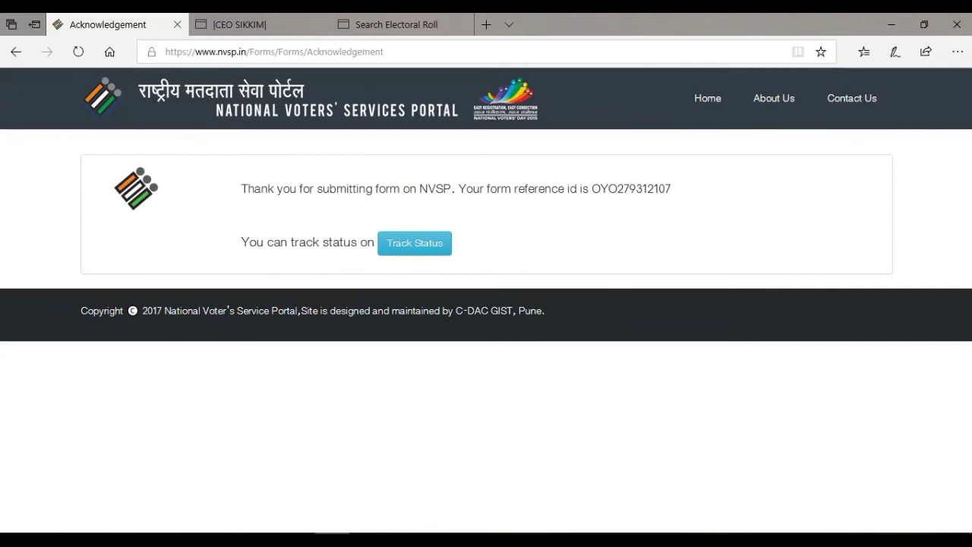
Select the form reference id text on the acknowledgement page
{"action": "left_click_drag", "start_coordinate": [591, 189], "coordinate": [671, 188]}
{"action": "left_click_drag", "start_coordinate": [592, 188], "coordinate": [671, 188]}
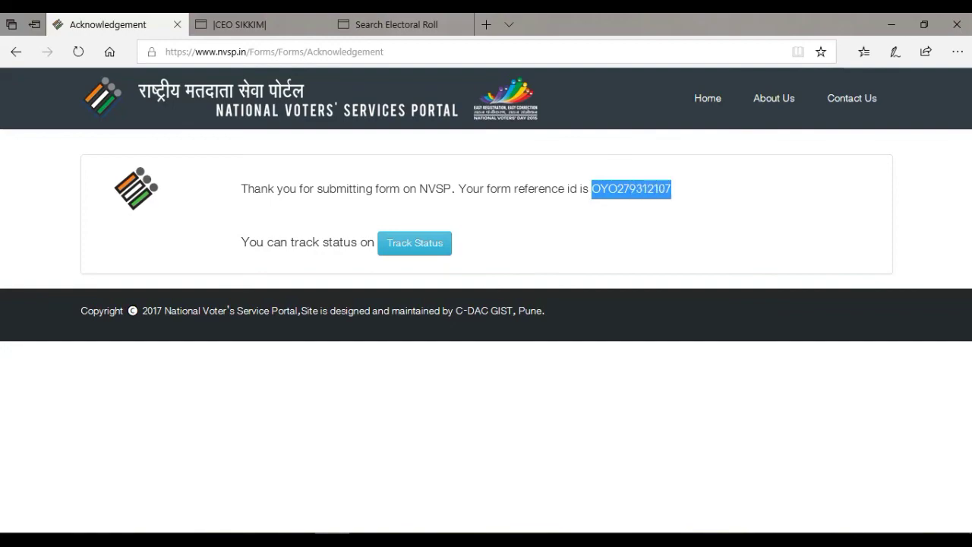